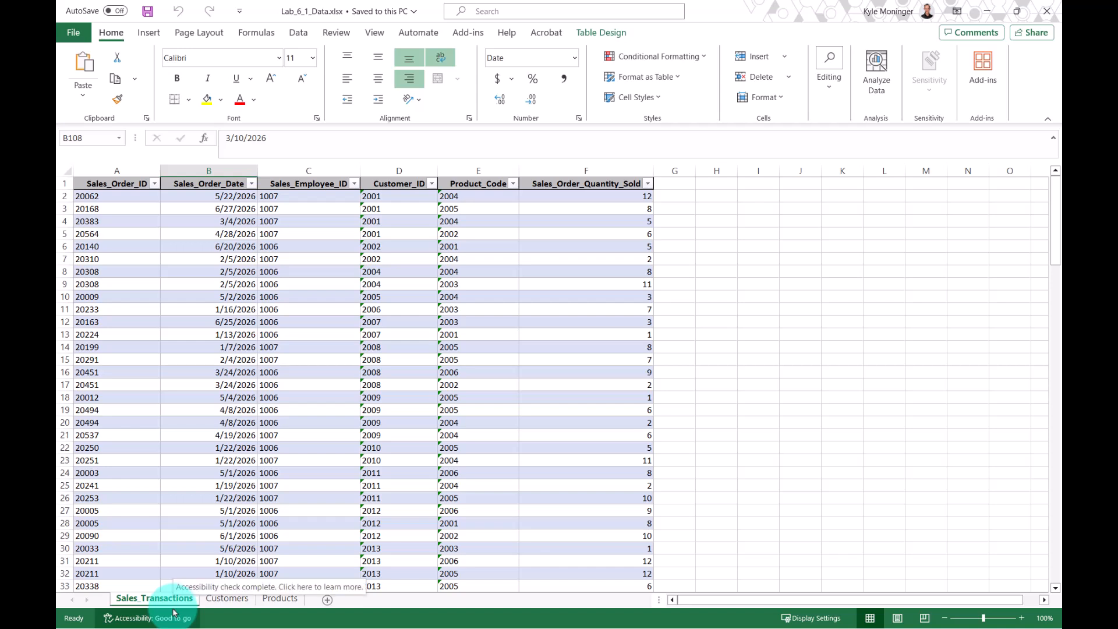
Examine the columns of the Sales_Transactions, Customers and Products sheets, including the product descriptions and sale prices
{"action": "left_click", "coordinate": [140, 221]}
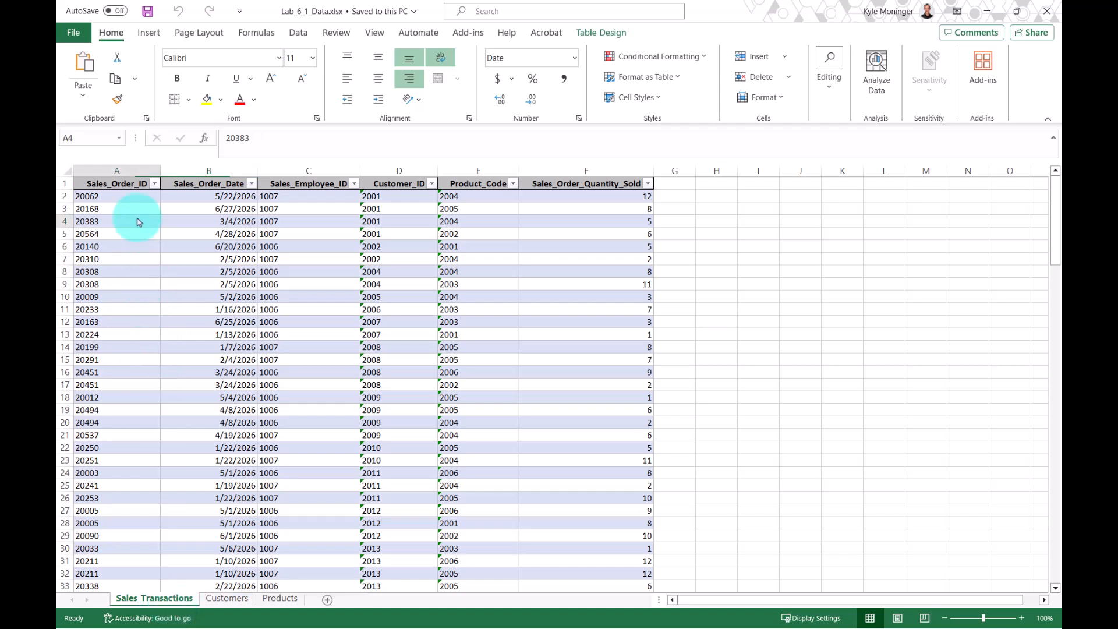
{"action": "left_click", "coordinate": [223, 218]}
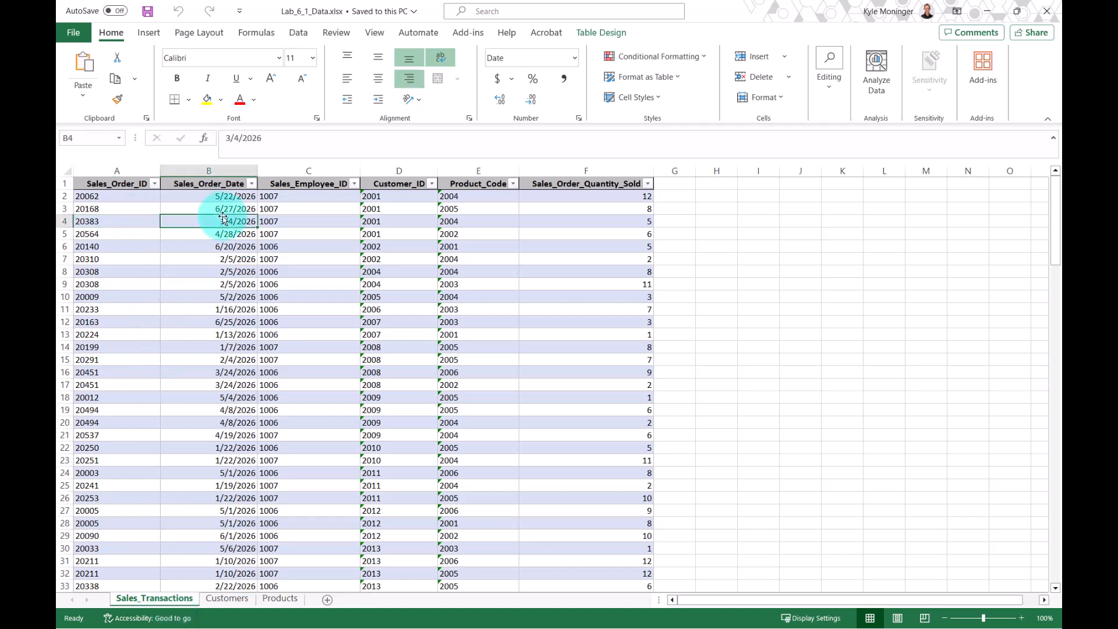
{"action": "left_click", "coordinate": [307, 219]}
{"action": "left_click", "coordinate": [406, 218]}
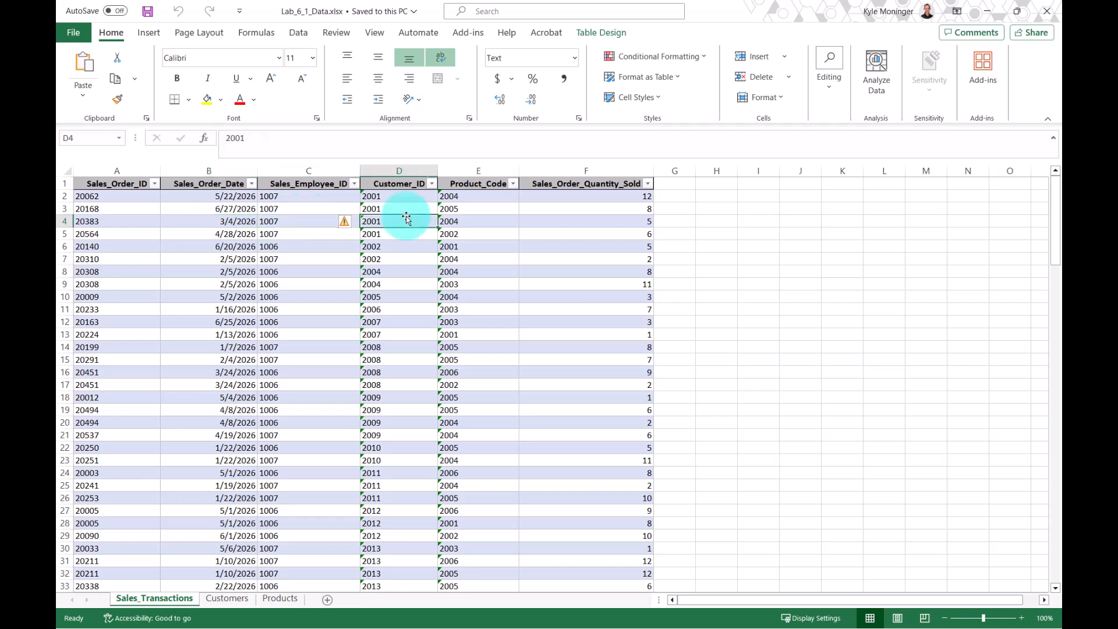
{"action": "left_click", "coordinate": [565, 231]}
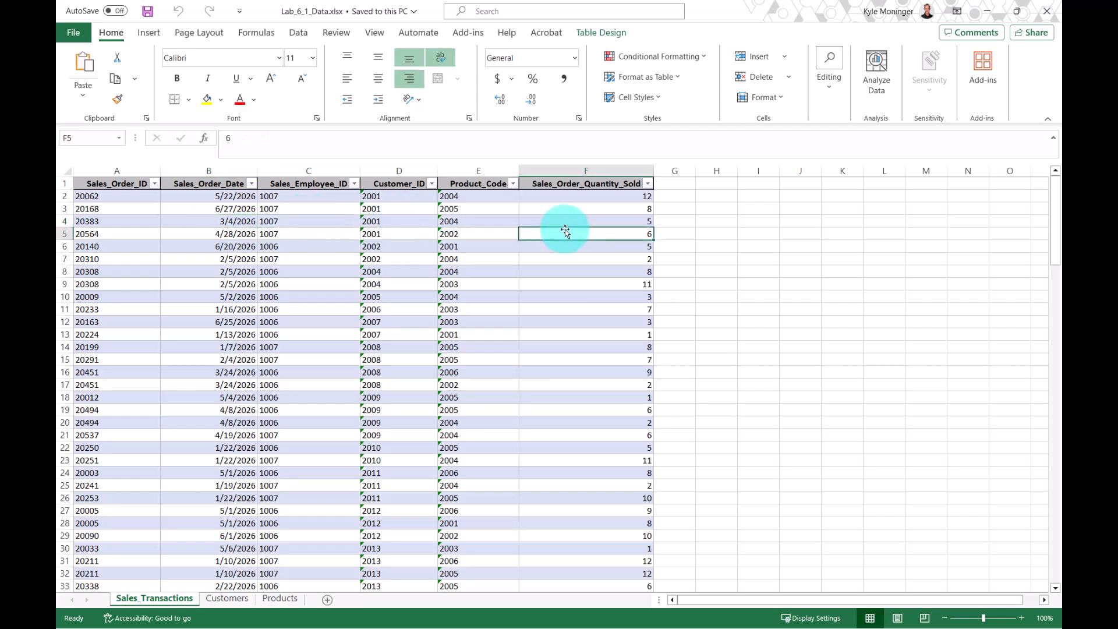
{"action": "left_click", "coordinate": [226, 599]}
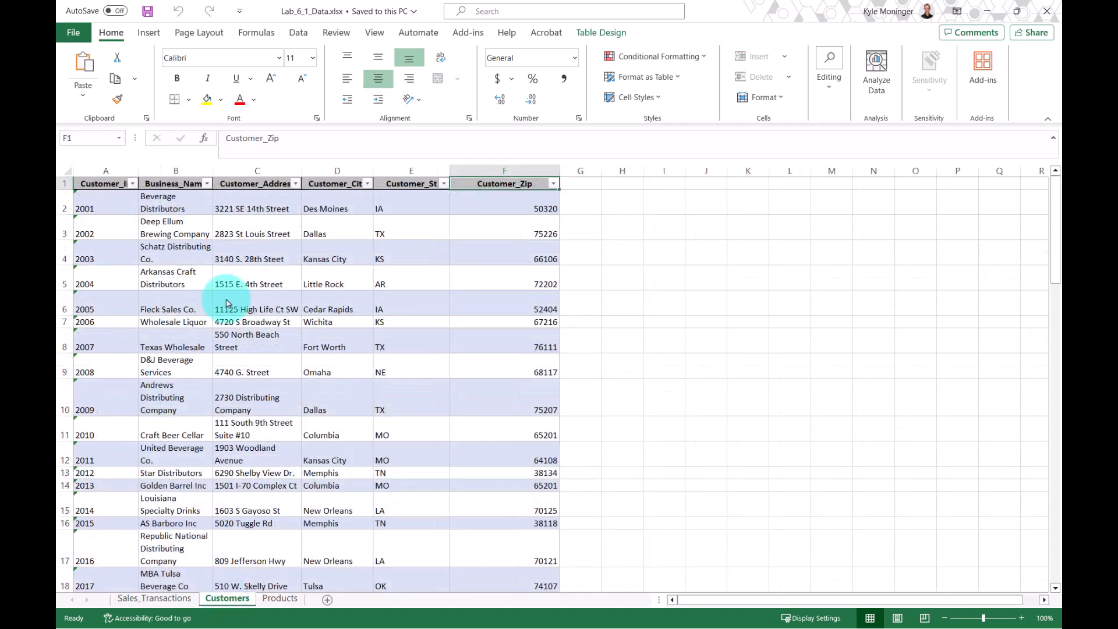
{"action": "left_click", "coordinate": [231, 206]}
{"action": "left_click", "coordinate": [350, 210]}
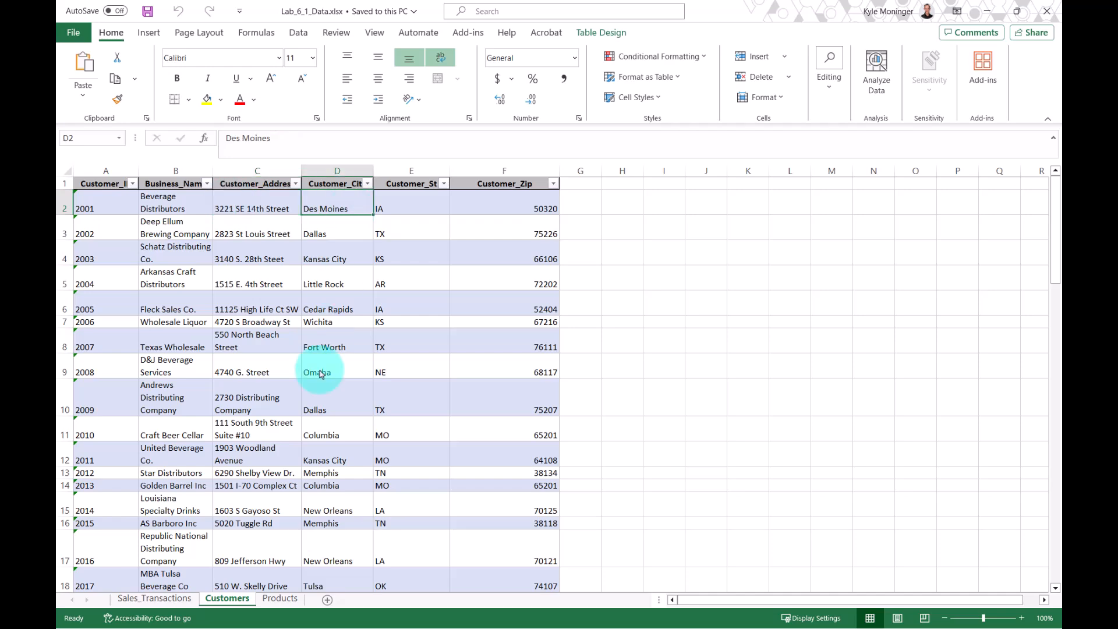
{"action": "left_click", "coordinate": [279, 599]}
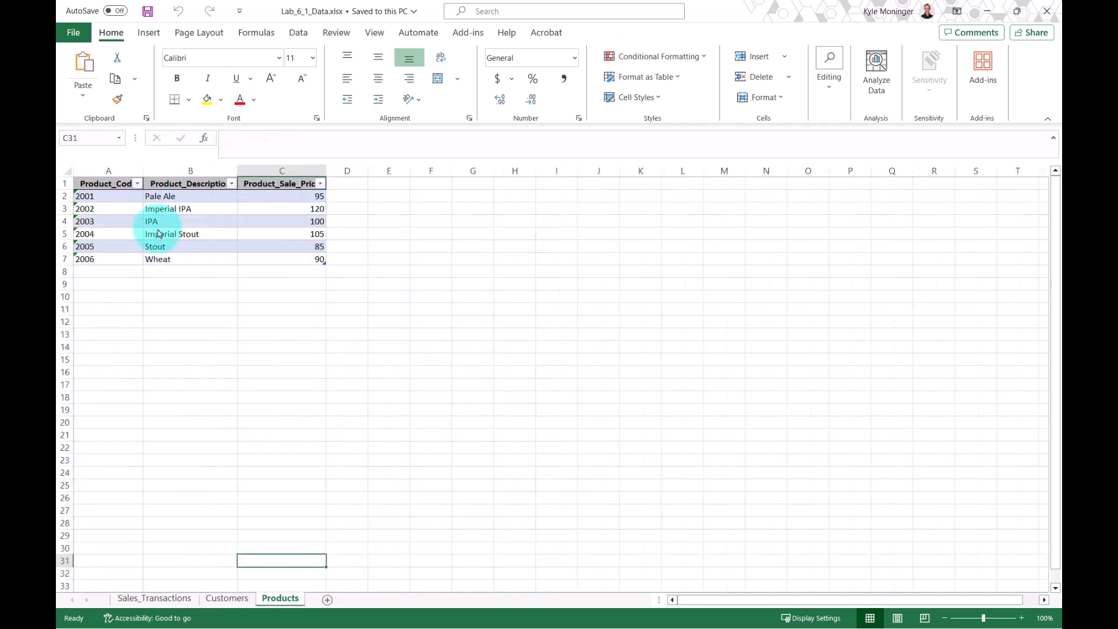
{"action": "left_click_drag", "start_coordinate": [182, 200], "coordinate": [191, 251]}
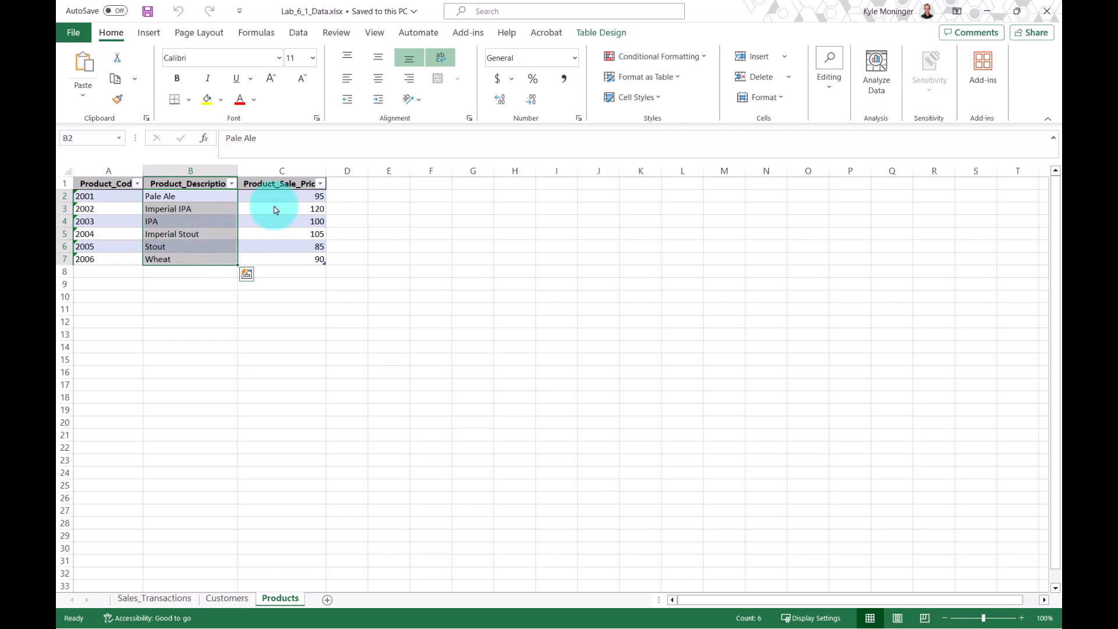
{"action": "left_click_drag", "start_coordinate": [280, 208], "coordinate": [278, 236]}
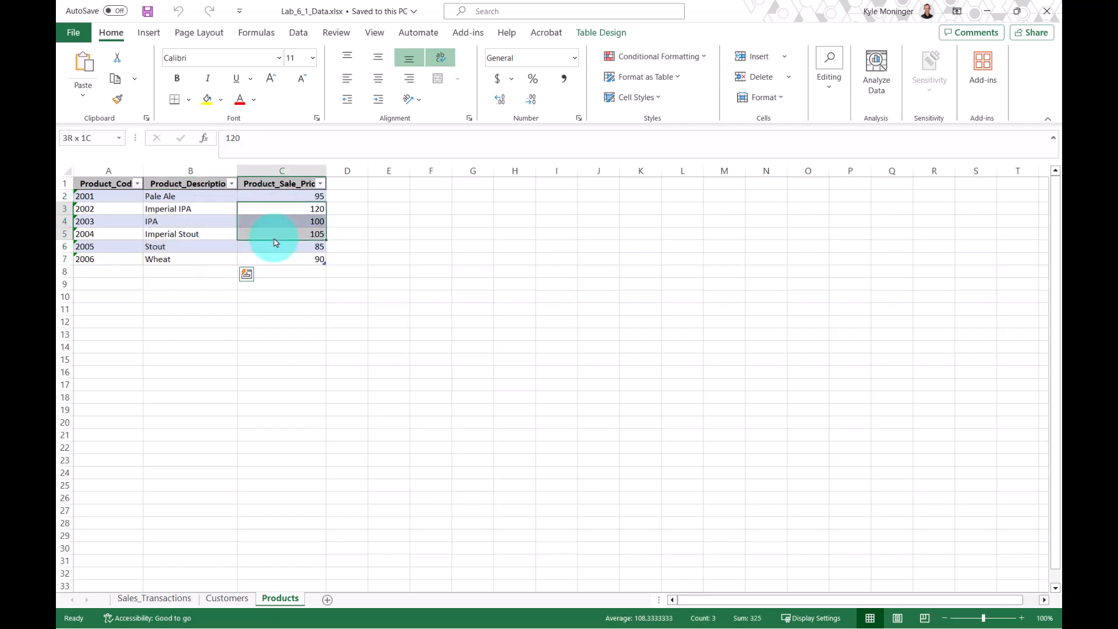
Create a PivotTable from the Sales_Transactions table on a new worksheet, adding its data to the Data Model
{"action": "left_click", "coordinate": [158, 599]}
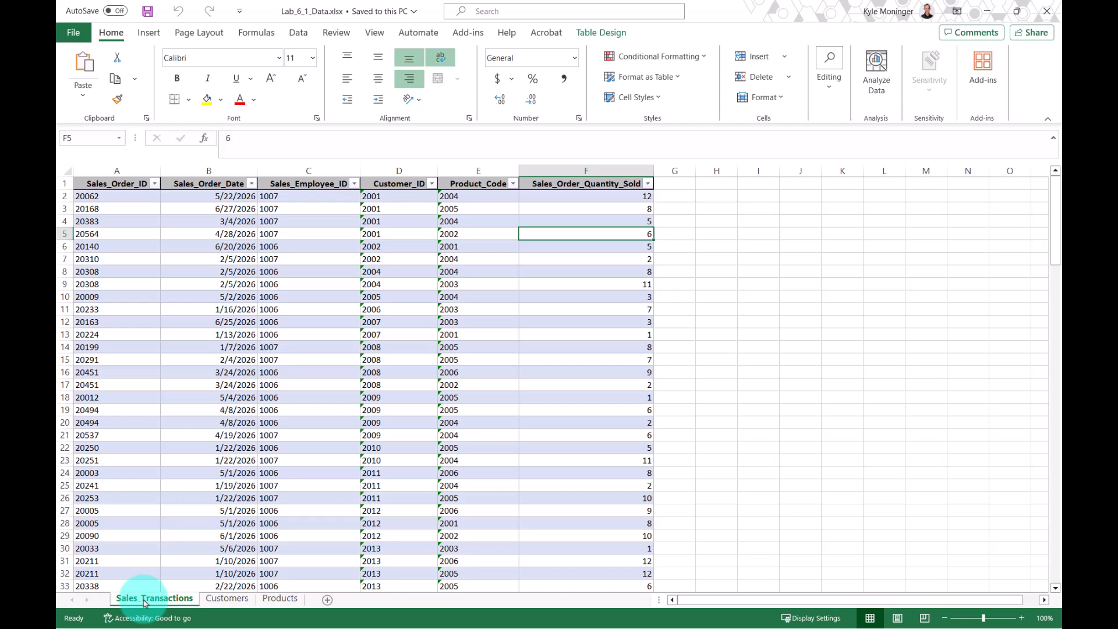
{"action": "left_click", "coordinate": [210, 184]}
{"action": "left_click", "coordinate": [209, 186]}
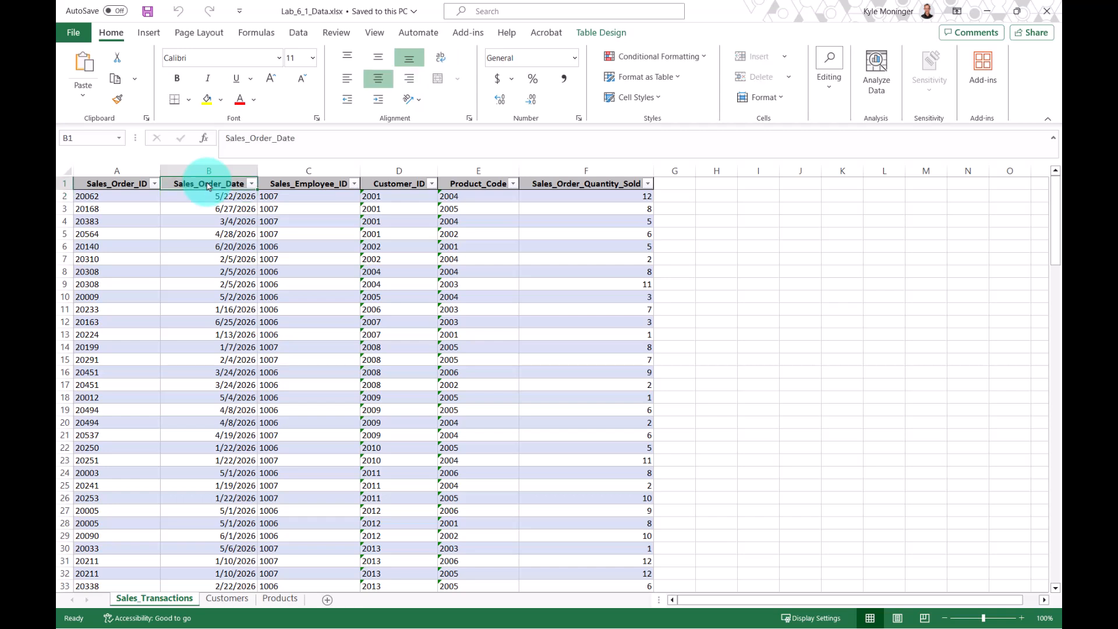
{"action": "left_click", "coordinate": [149, 33]}
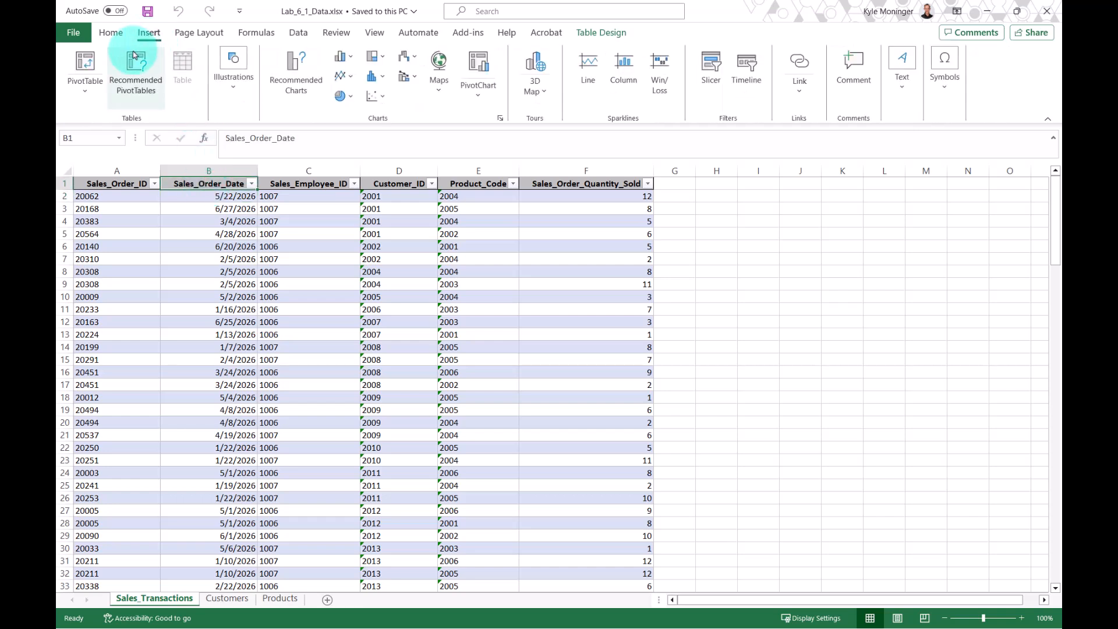
{"action": "left_click", "coordinate": [91, 74]}
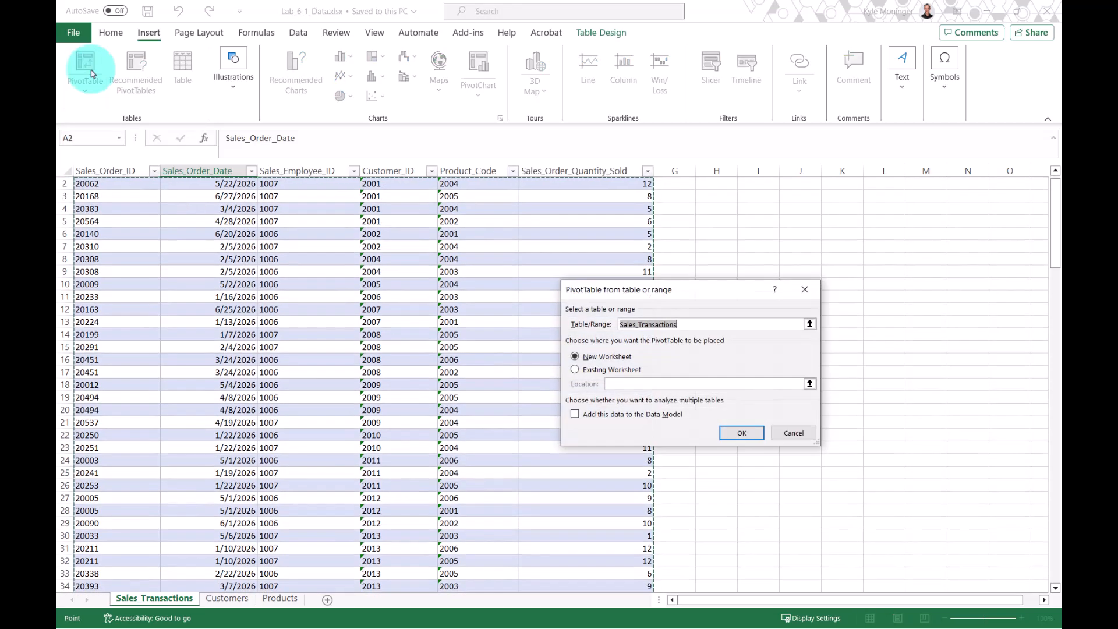
{"action": "left_click_drag", "start_coordinate": [716, 291], "coordinate": [618, 229]}
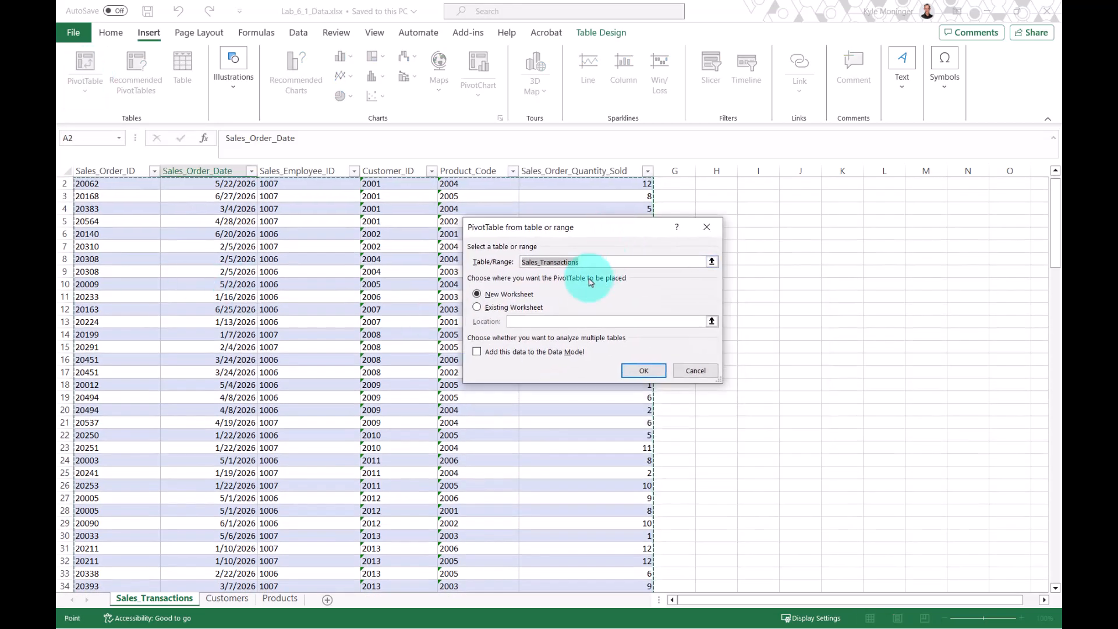
{"action": "left_click", "coordinate": [477, 353]}
{"action": "left_click", "coordinate": [477, 352]}
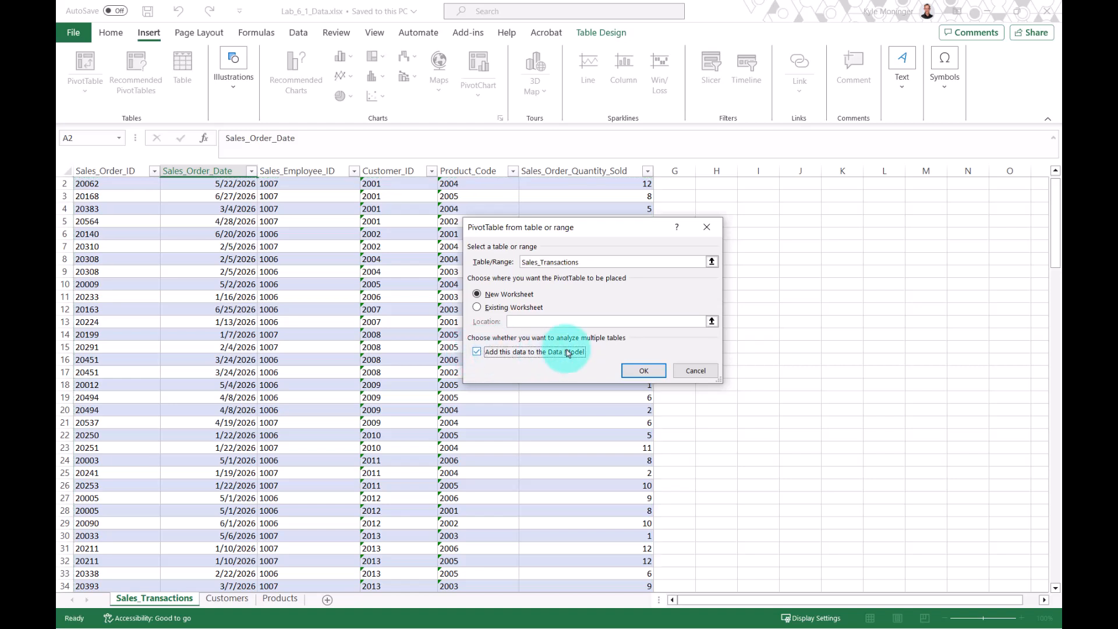
{"action": "left_click", "coordinate": [643, 372]}
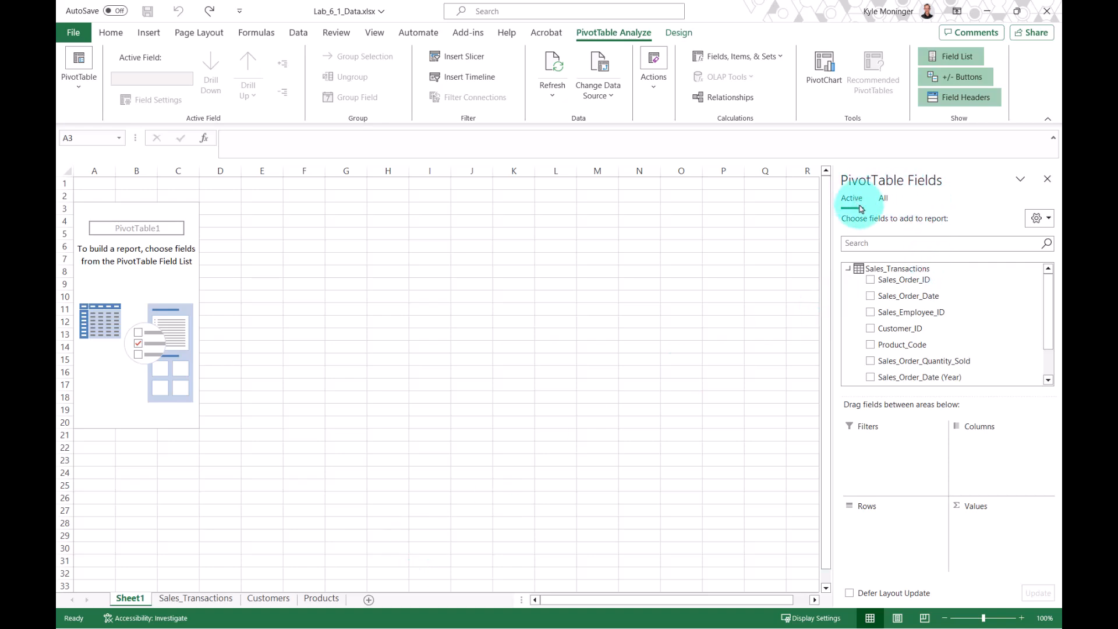
List all the workbook's tables in the PivotTable fields and look over the fields they contain
{"action": "left_click", "coordinate": [849, 269]}
{"action": "left_click", "coordinate": [849, 270]}
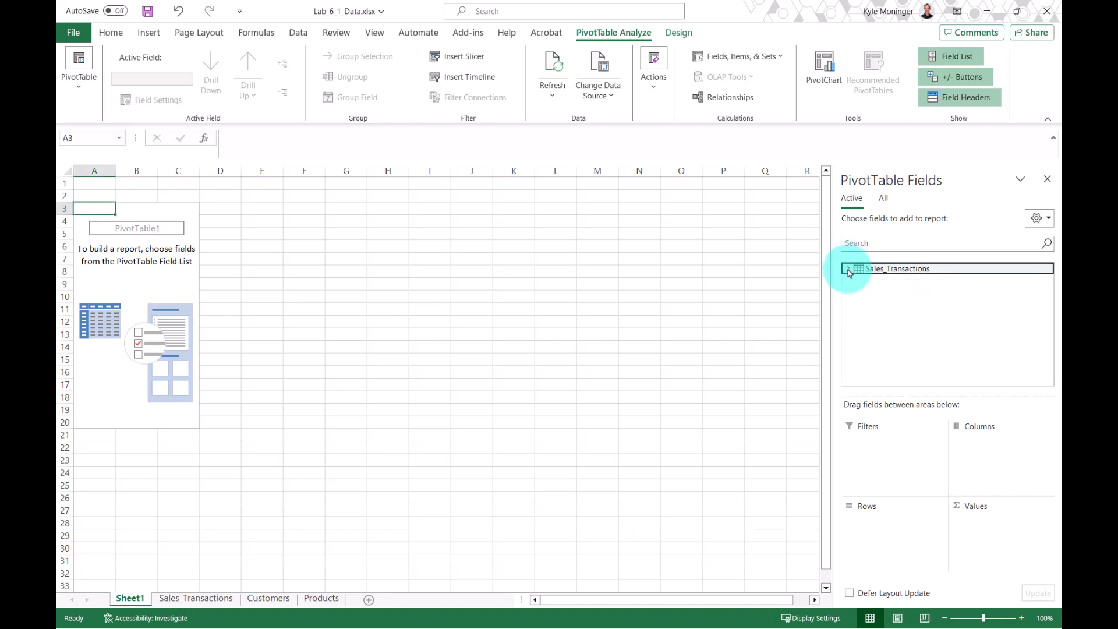
{"action": "left_click", "coordinate": [849, 270]}
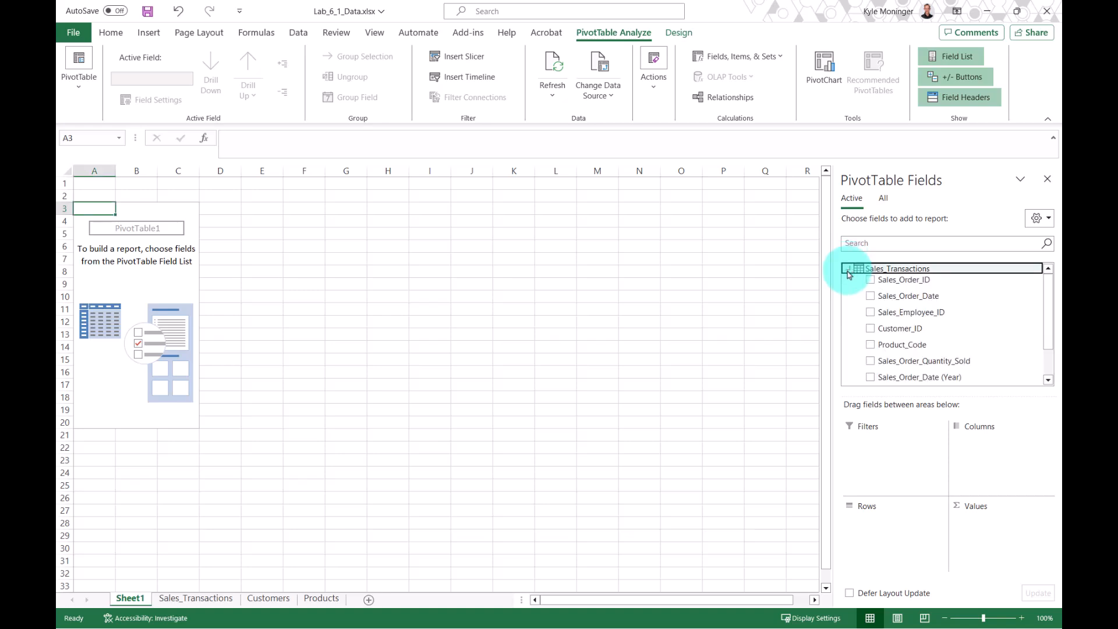
{"action": "left_click", "coordinate": [884, 202]}
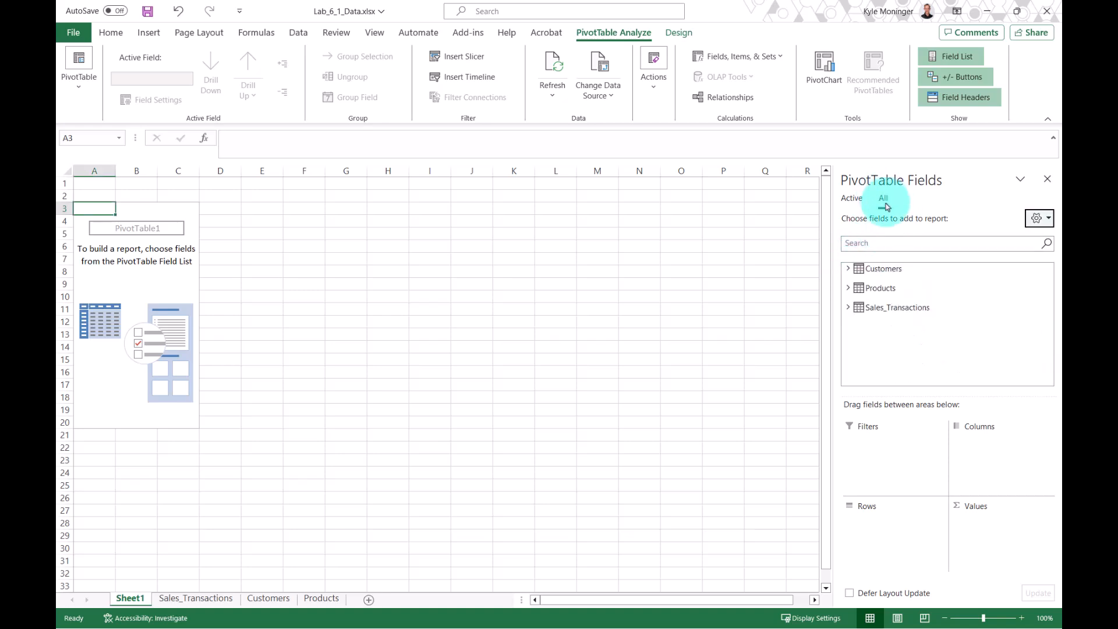
{"action": "left_click", "coordinate": [848, 289]}
{"action": "left_click", "coordinate": [848, 288]}
{"action": "left_click", "coordinate": [848, 307]}
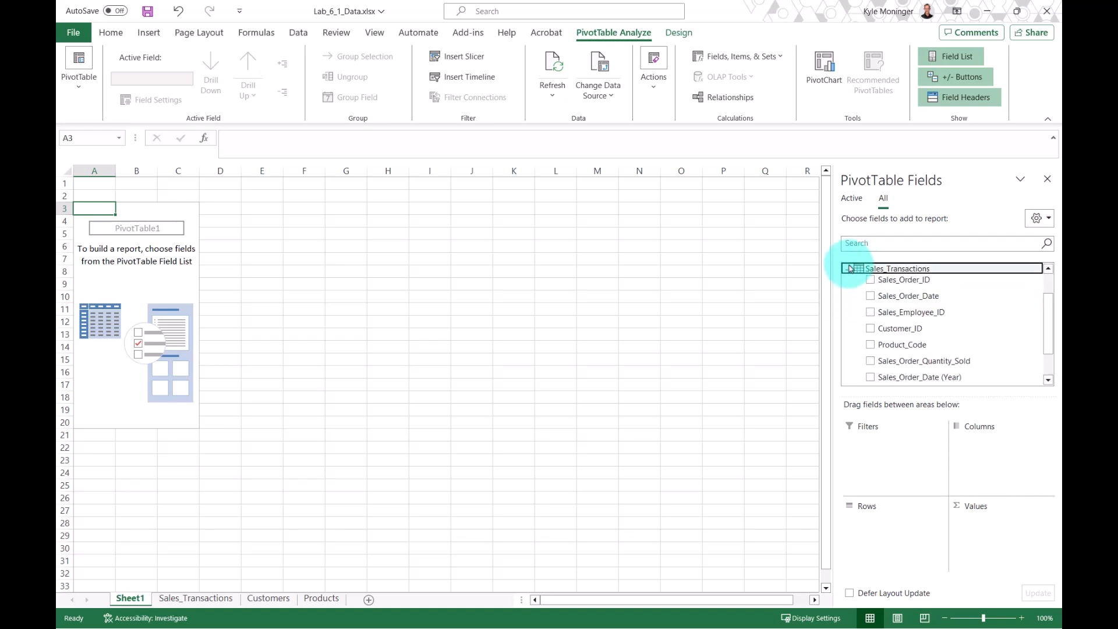
{"action": "left_click", "coordinate": [848, 270]}
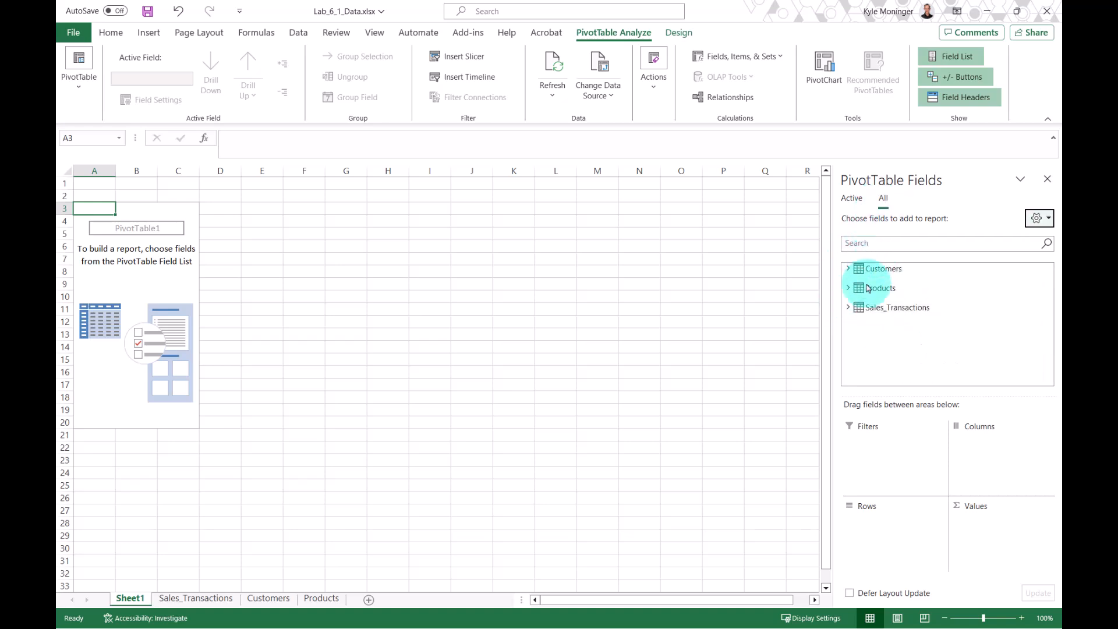
Summarize Sales_Order_Quantity_Sold from Sales_Transactions as the PivotTable values, with Sales_Order_Date (Month) as the columns
{"action": "left_click", "coordinate": [849, 309]}
{"action": "scroll", "coordinate": [845, 330], "scroll_direction": "down", "scroll_amount": 2}
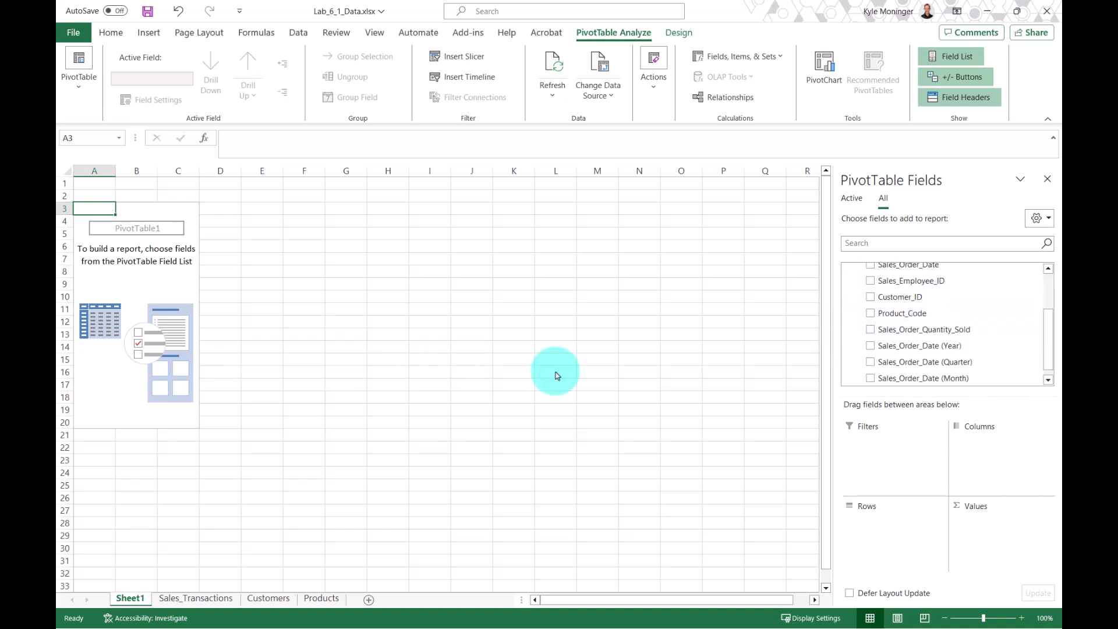
{"action": "left_click_drag", "start_coordinate": [950, 332], "coordinate": [1003, 522]}
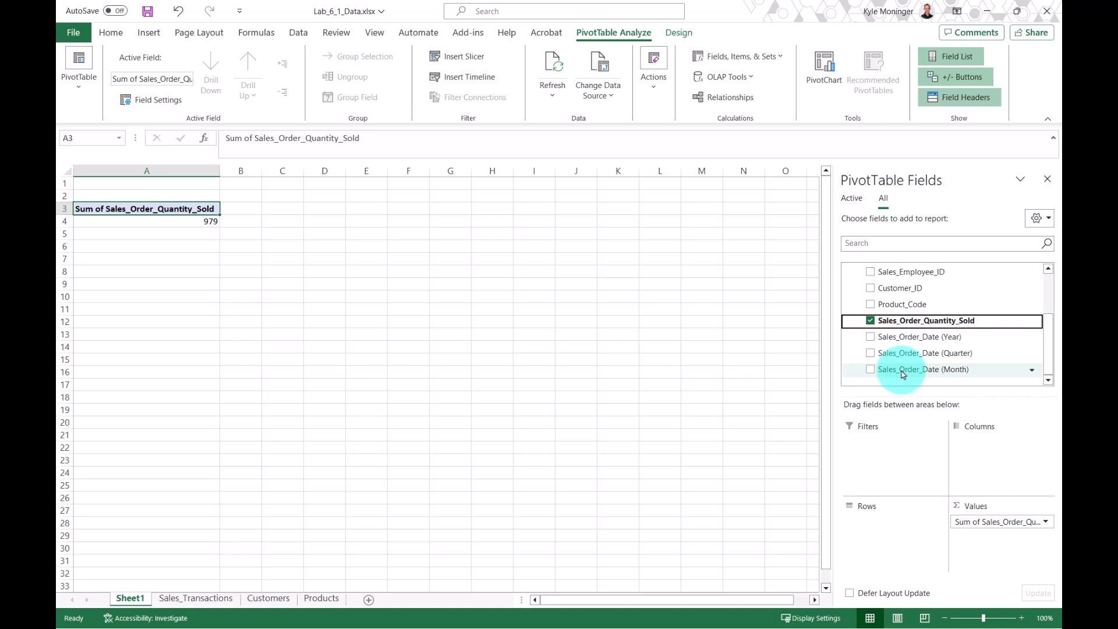
{"action": "left_click_drag", "start_coordinate": [928, 369], "coordinate": [989, 457]}
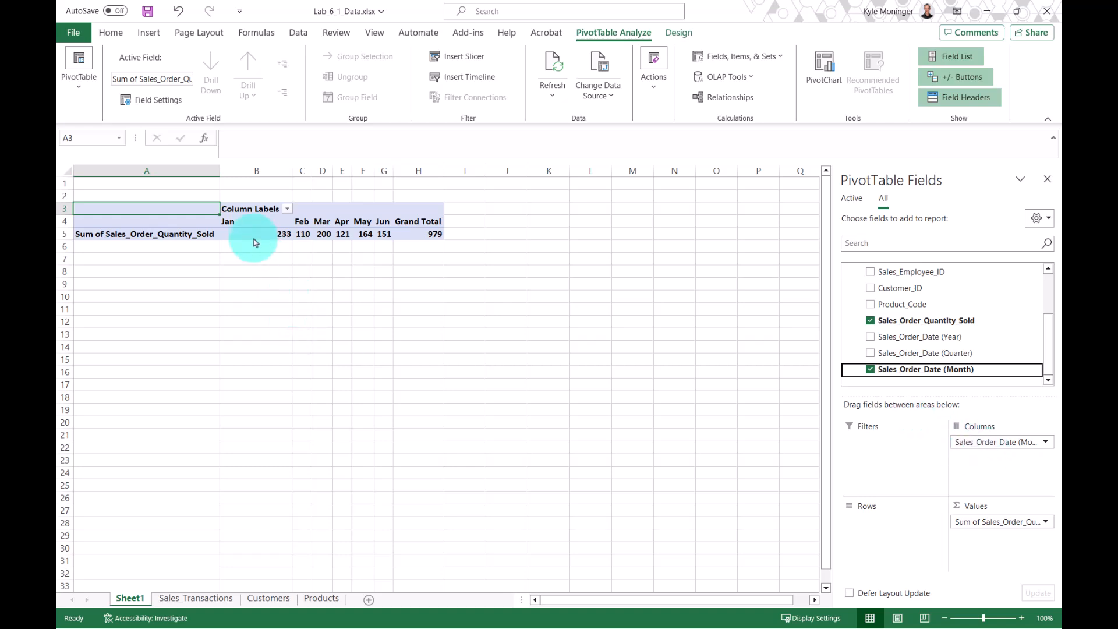
{"action": "mouse_move", "coordinate": [245, 239]}
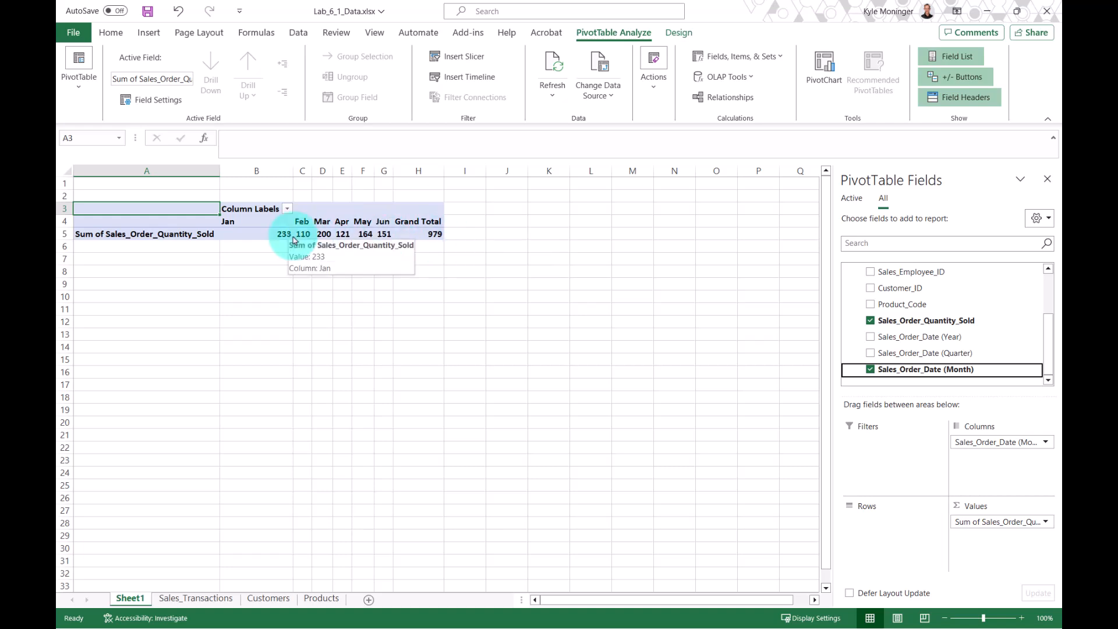
Add Product_Description from the Products table as the PivotTable rows
{"action": "scroll", "coordinate": [932, 302], "scroll_direction": "up", "scroll_amount": 2}
{"action": "scroll", "coordinate": [937, 316], "scroll_direction": "up", "scroll_amount": 1}
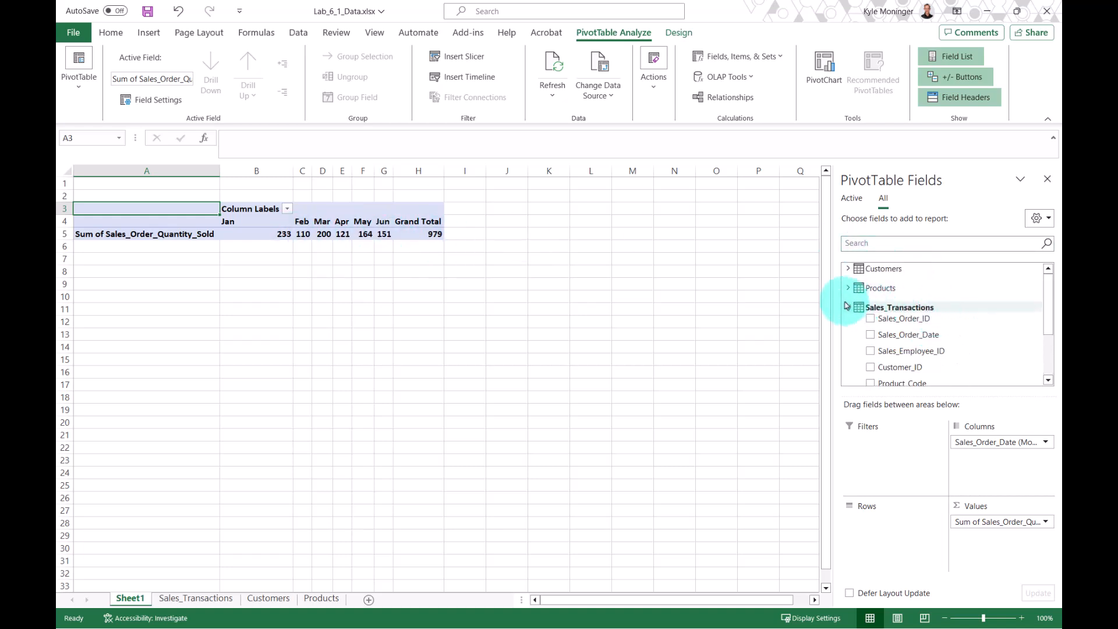
{"action": "left_click", "coordinate": [848, 307]}
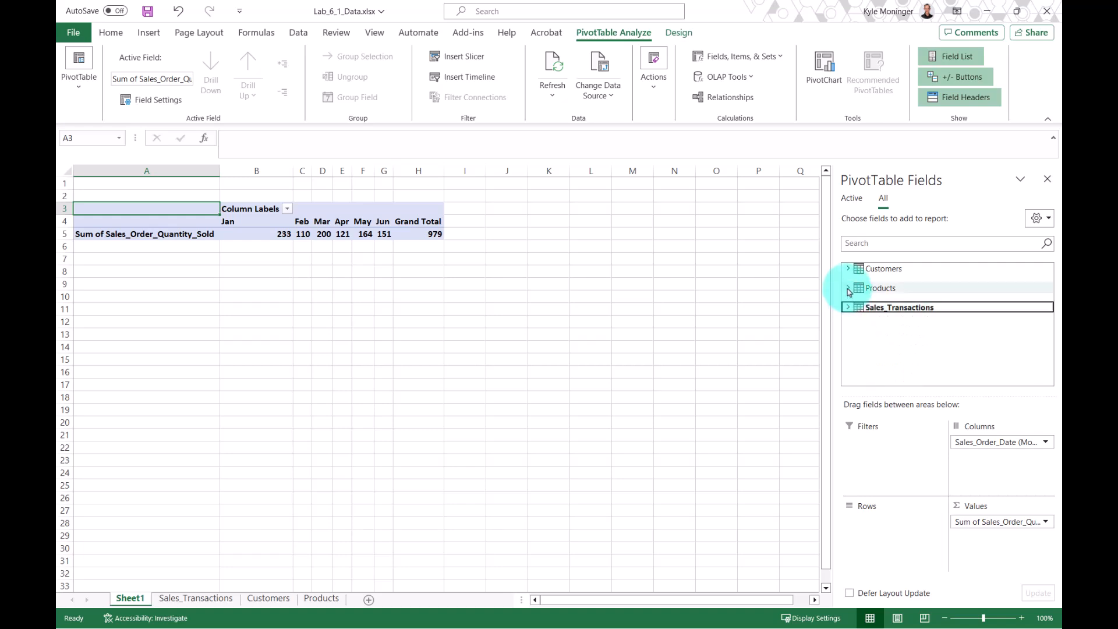
{"action": "left_click", "coordinate": [848, 289]}
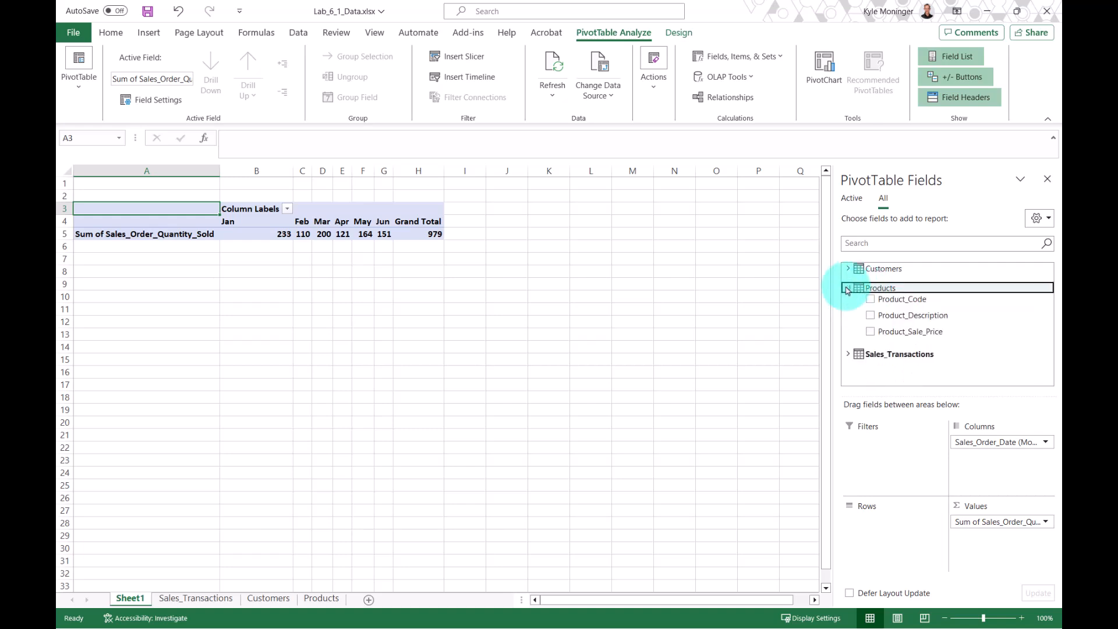
{"action": "left_click_drag", "start_coordinate": [908, 321], "coordinate": [107, 270]}
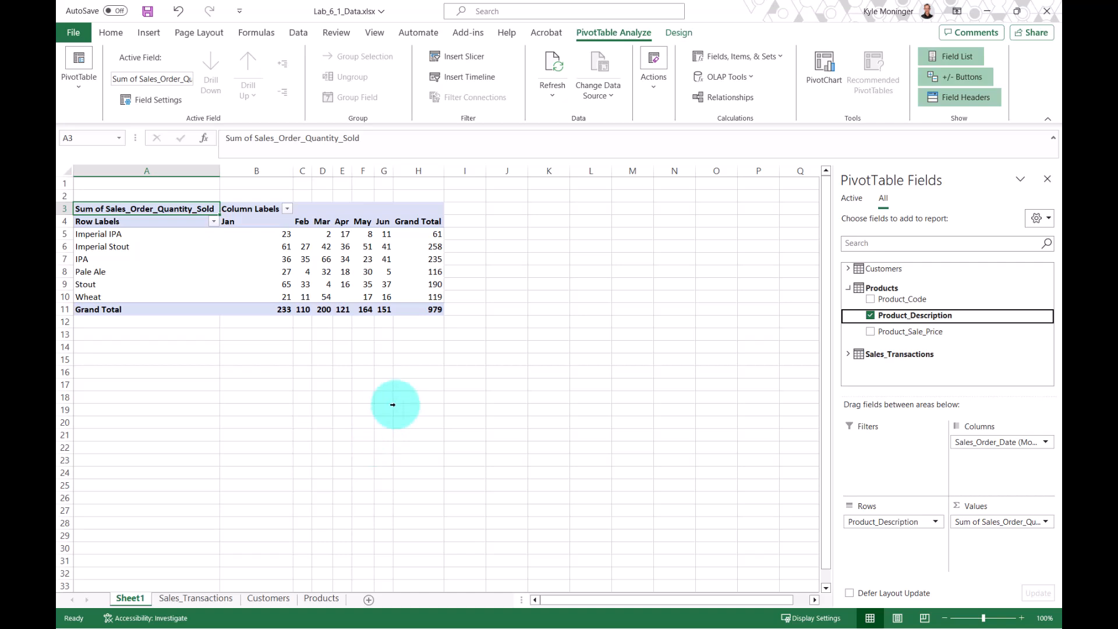
Apply the blue gradient-fill data bars to the product values in the Grand Total column, H5:H10
{"action": "left_click_drag", "start_coordinate": [423, 239], "coordinate": [423, 293]}
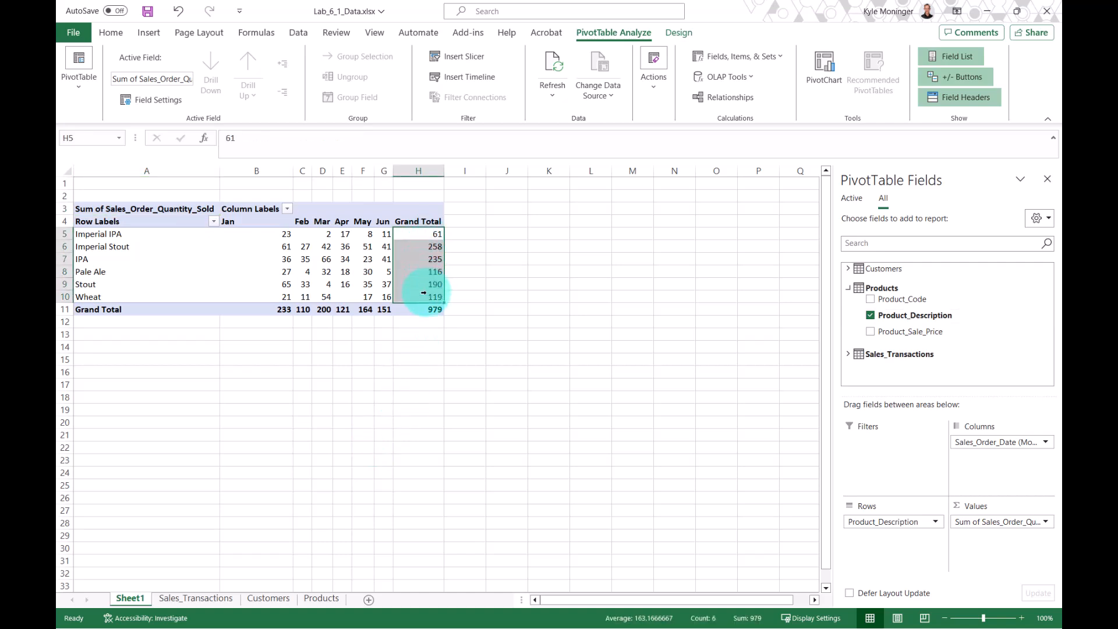
{"action": "mouse_move", "coordinate": [423, 283]}
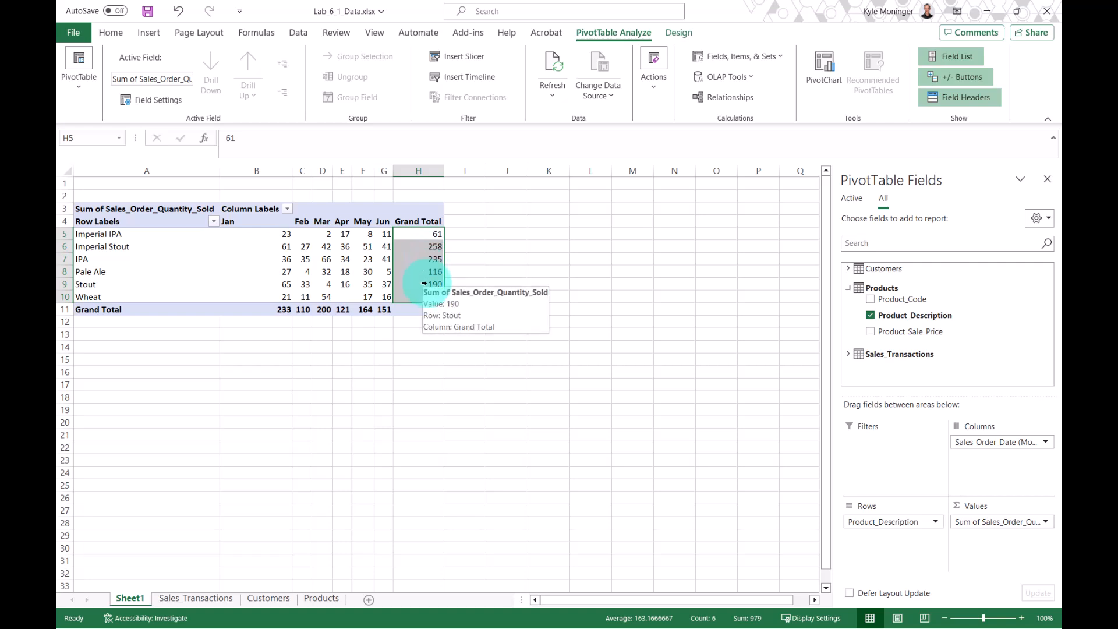
{"action": "left_click", "coordinate": [115, 33]}
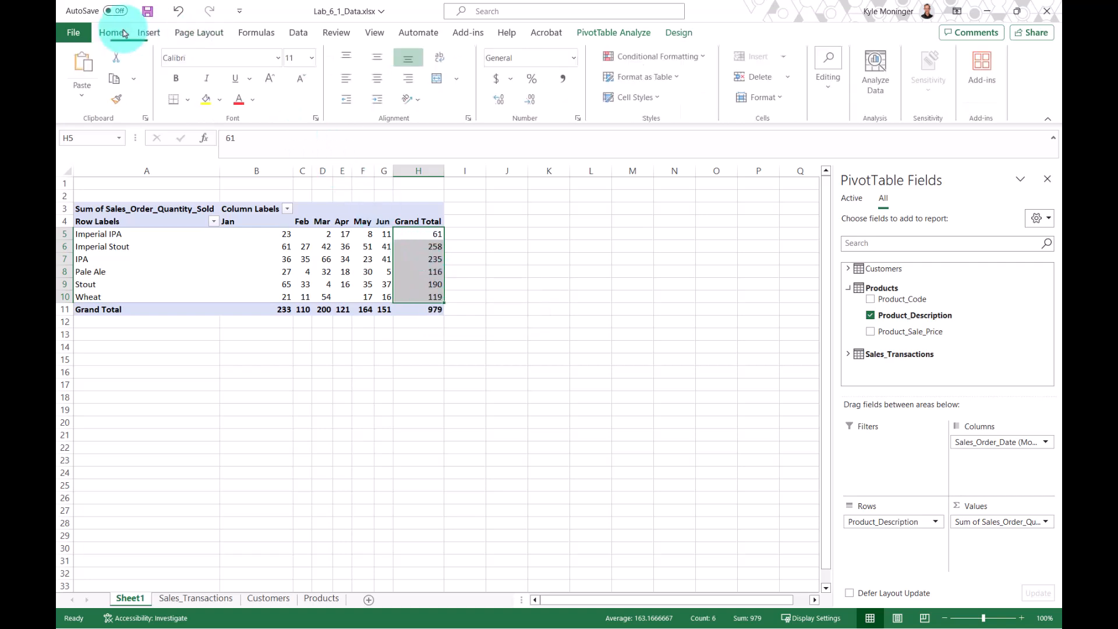
{"action": "left_click", "coordinate": [675, 58]}
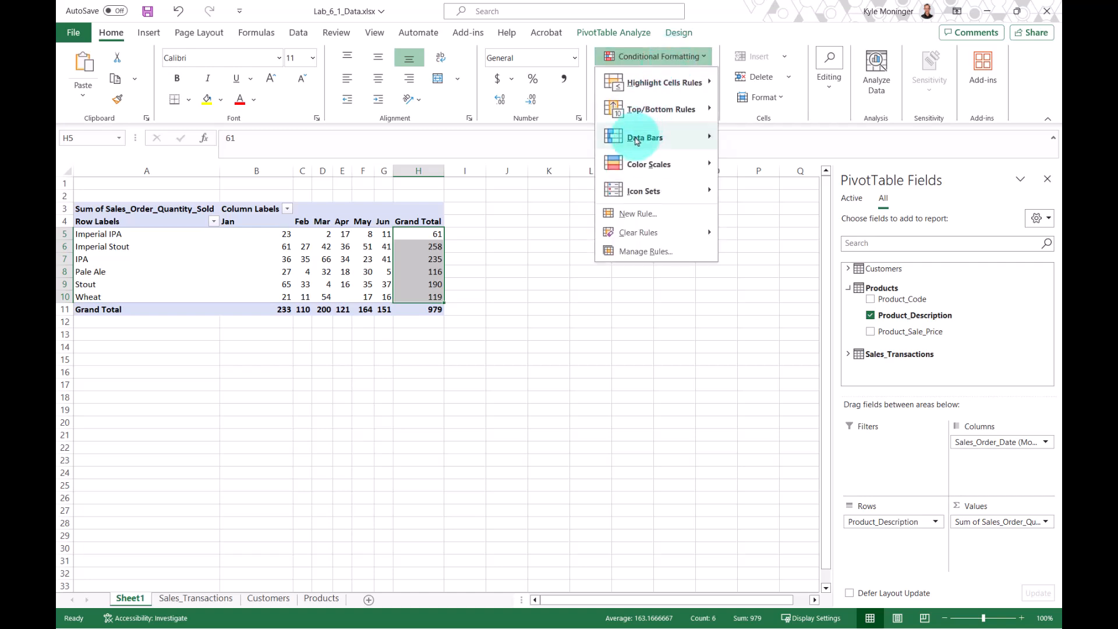
{"action": "mouse_move", "coordinate": [636, 140]}
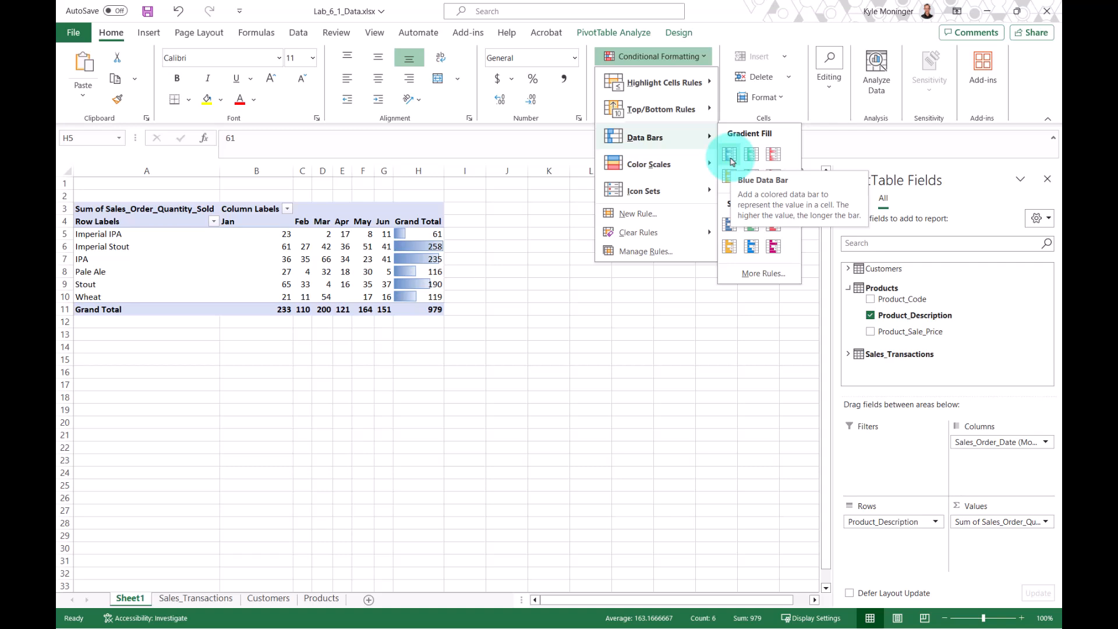
{"action": "left_click", "coordinate": [730, 155]}
{"action": "left_click", "coordinate": [569, 247]}
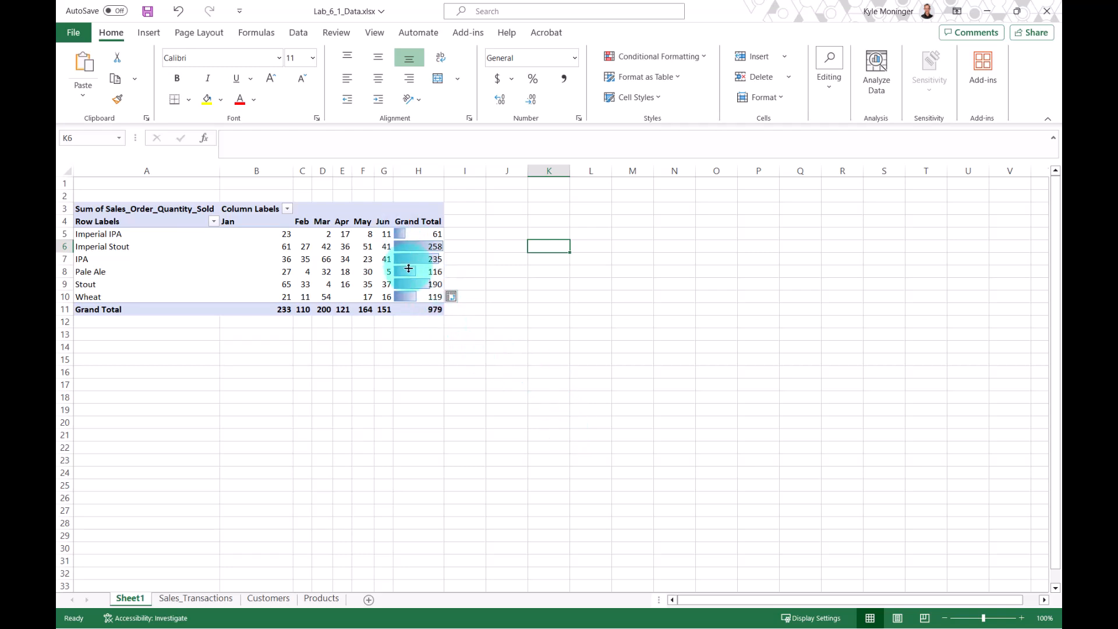
Insert line sparklines in I5:I10 from the monthly product quantities in B5:G10
{"action": "left_click", "coordinate": [409, 330]}
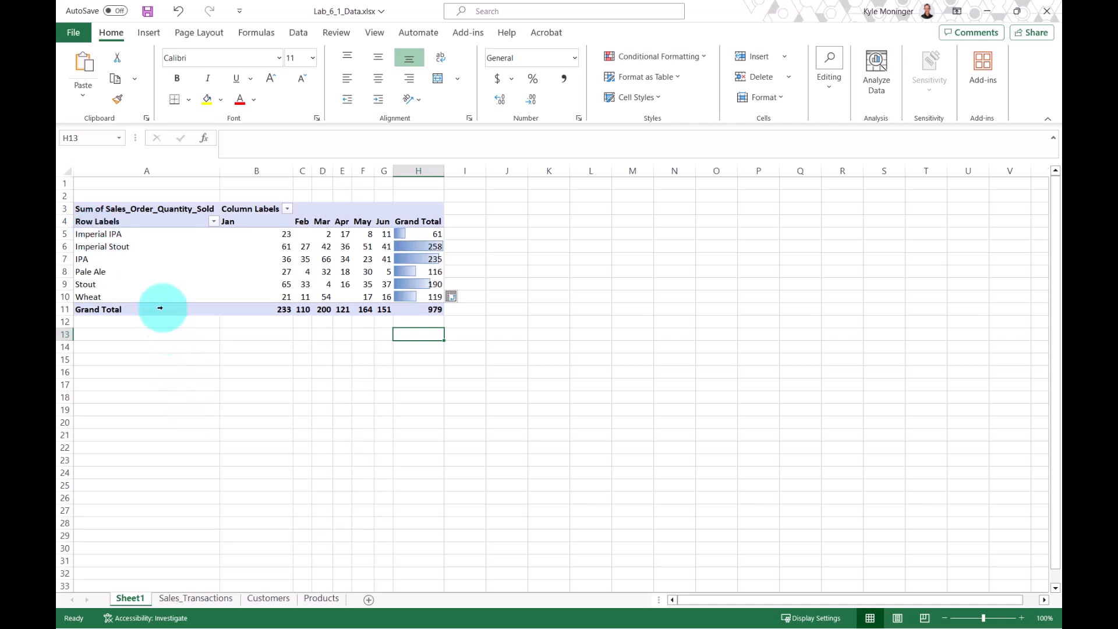
{"action": "left_click", "coordinate": [282, 233]}
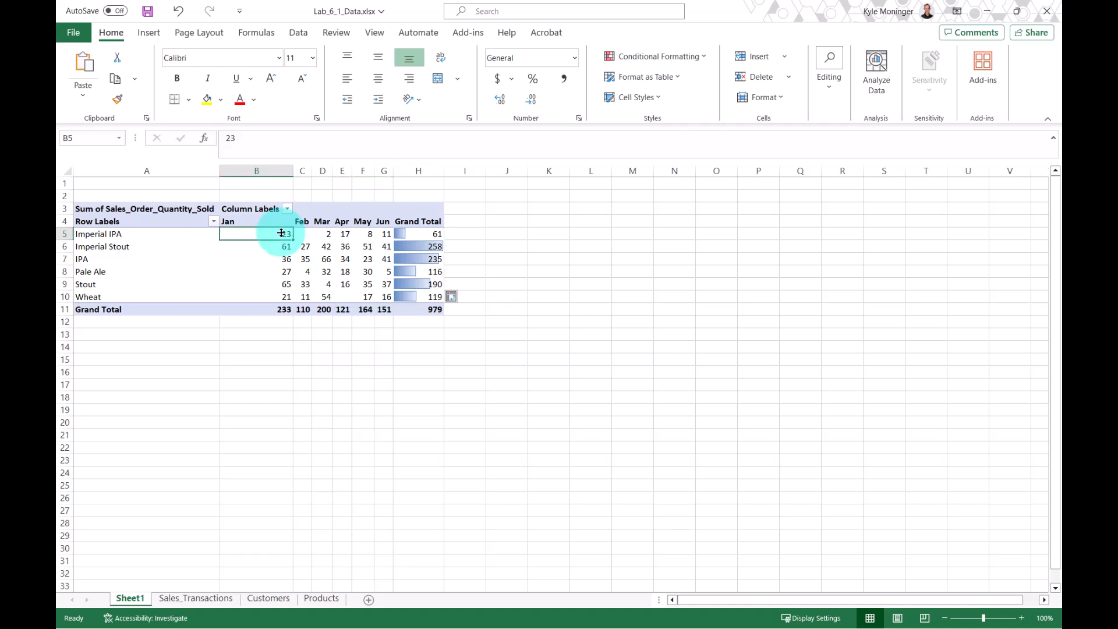
{"action": "left_click_drag", "start_coordinate": [281, 233], "coordinate": [387, 296]}
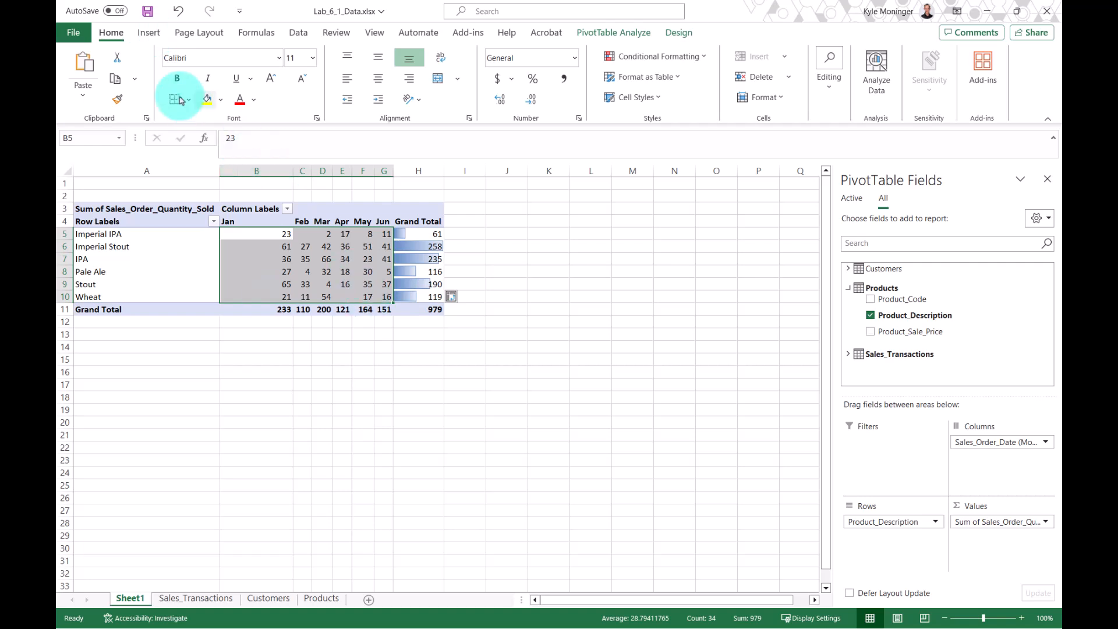
{"action": "left_click", "coordinate": [151, 35]}
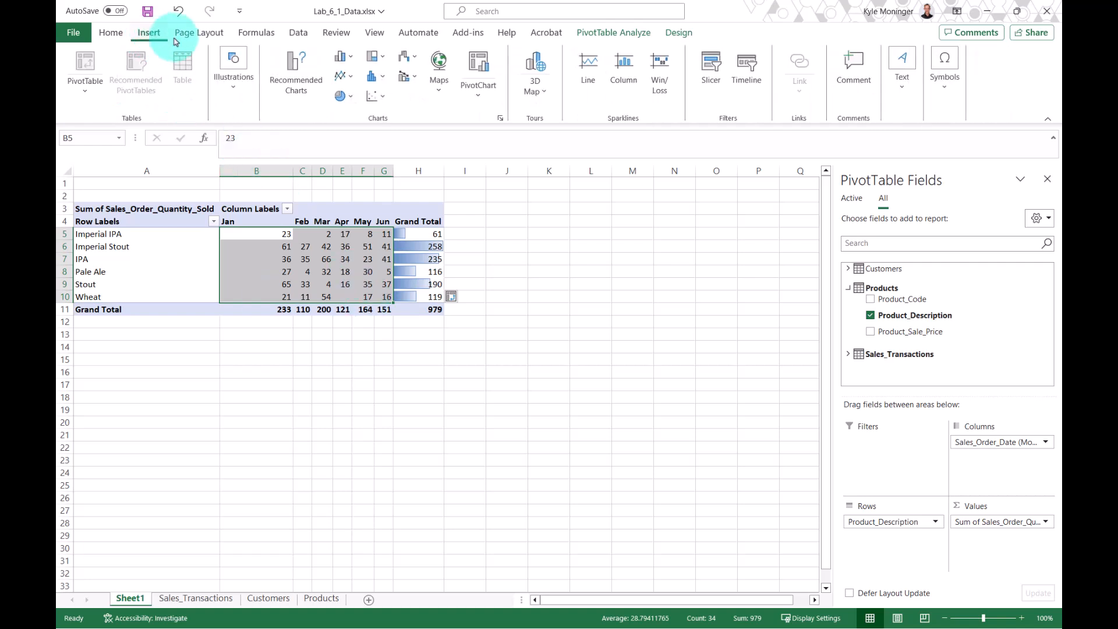
{"action": "left_click", "coordinate": [587, 81]}
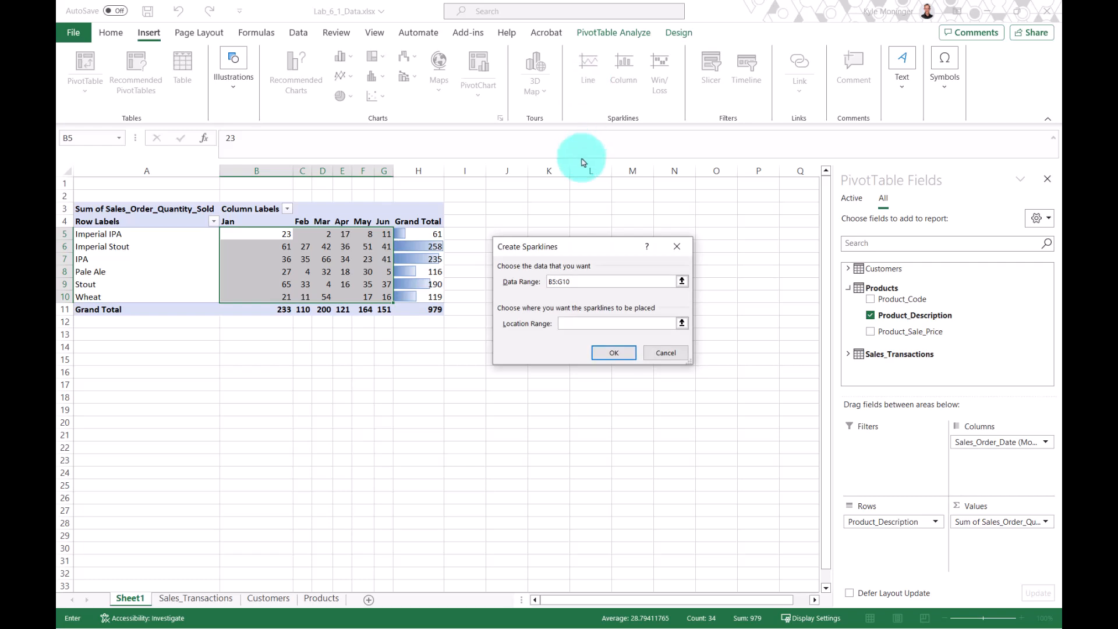
{"action": "left_click_drag", "start_coordinate": [582, 249], "coordinate": [626, 245]}
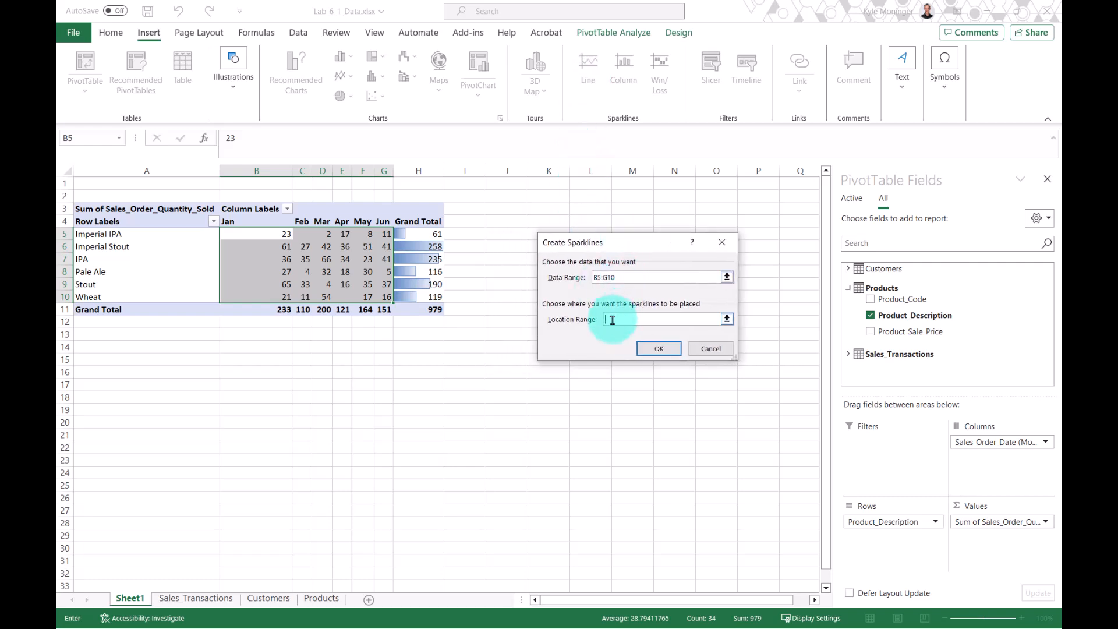
{"action": "left_click", "coordinate": [462, 234]}
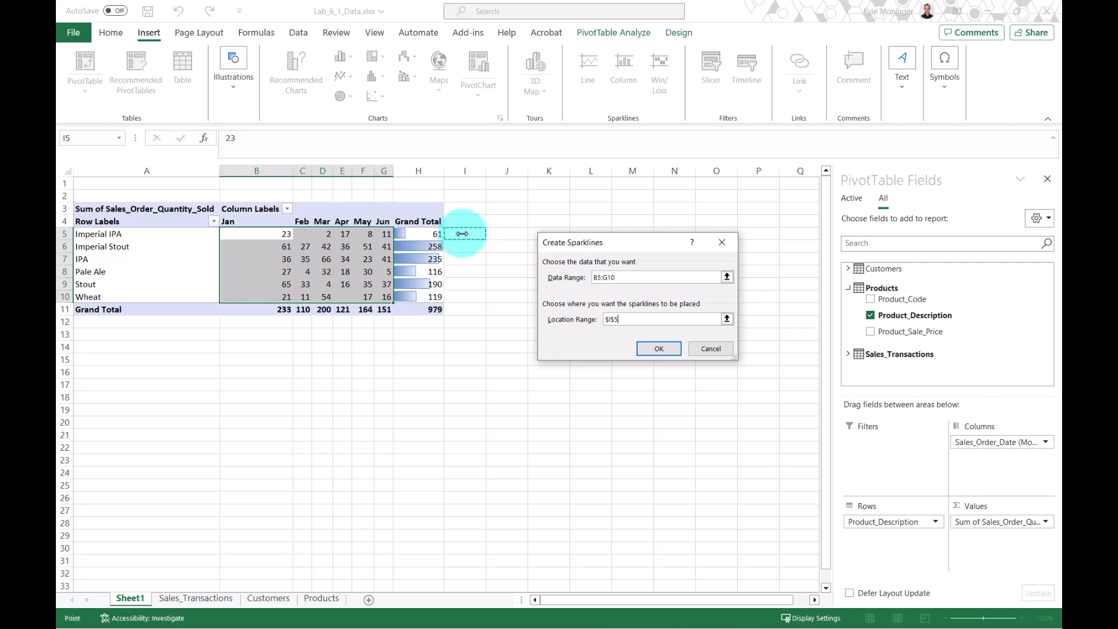
{"action": "left_click_drag", "start_coordinate": [462, 234], "coordinate": [462, 299]}
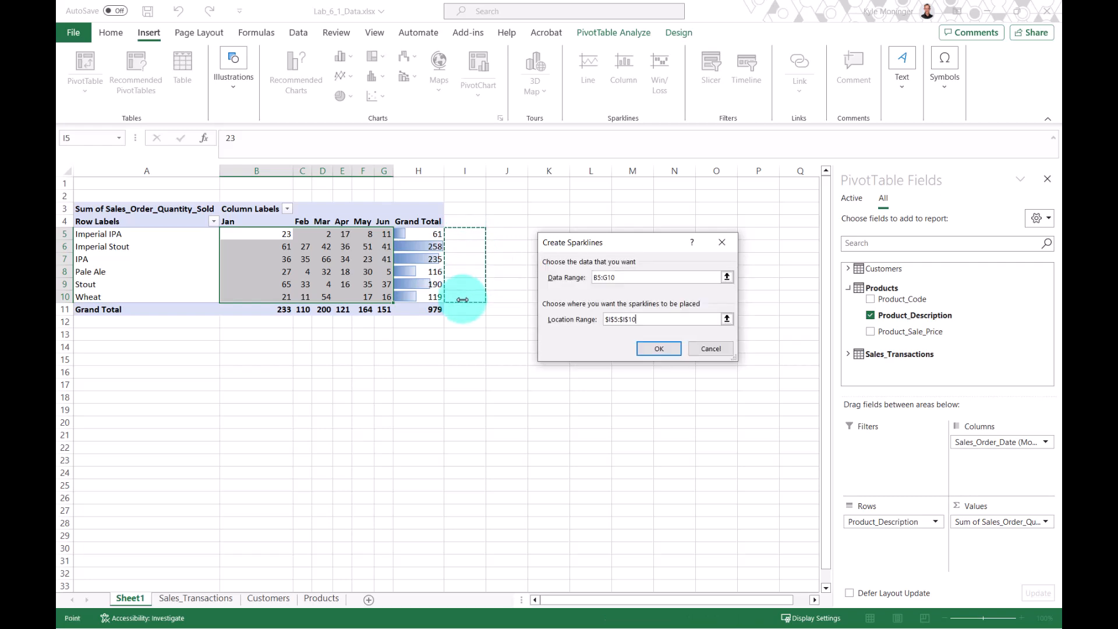
{"action": "left_click", "coordinate": [658, 348]}
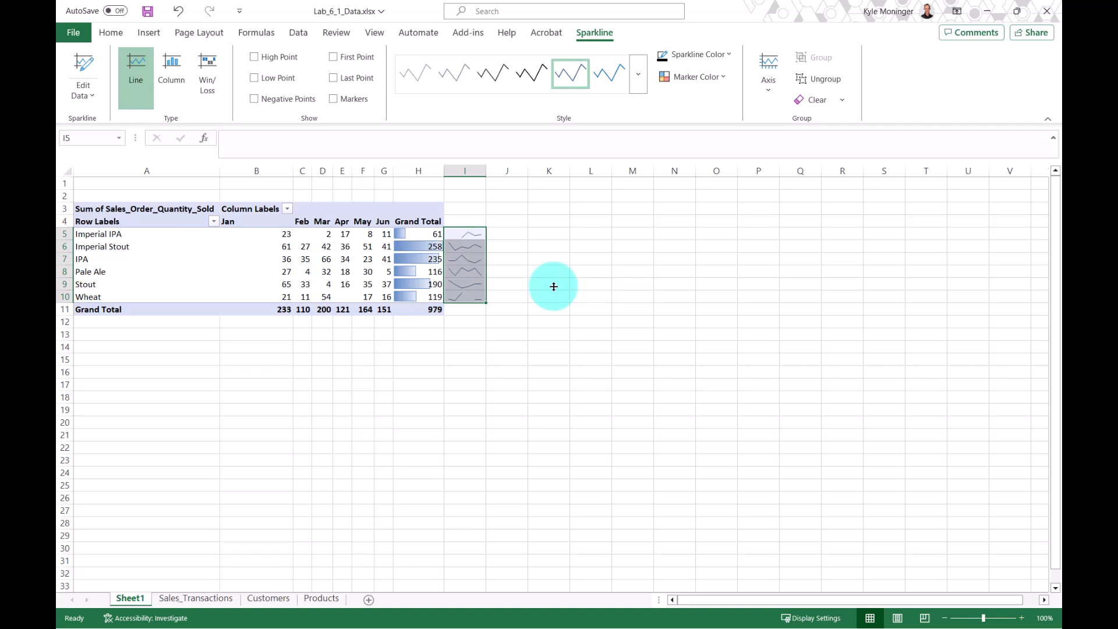
Examine the sparklines in column I against the blank cells for Imperial IPA in Feb and Wheat in Apr
{"action": "left_click", "coordinate": [465, 410]}
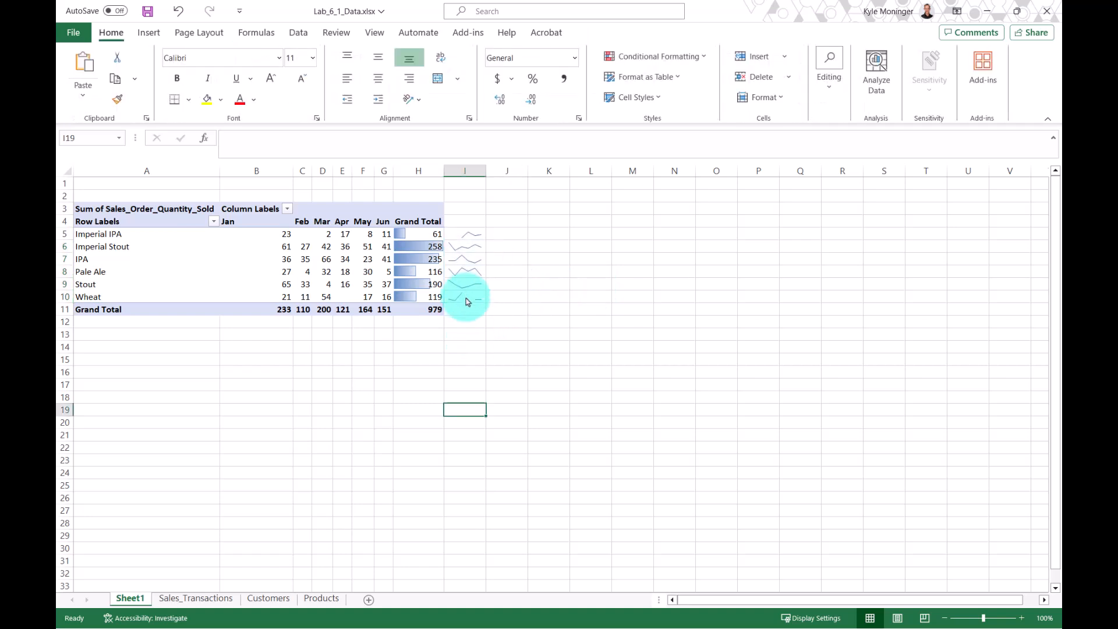
{"action": "key", "text": "Up"}
{"action": "key", "text": "Up"}
{"action": "key", "text": "Up"}
{"action": "key", "text": "Up"}
{"action": "key", "text": "Up"}
{"action": "key", "text": "Up"}
{"action": "key", "text": "Up"}
{"action": "key", "text": "Up"}
{"action": "key", "text": "Up"}
{"action": "left_click", "coordinate": [465, 236]}
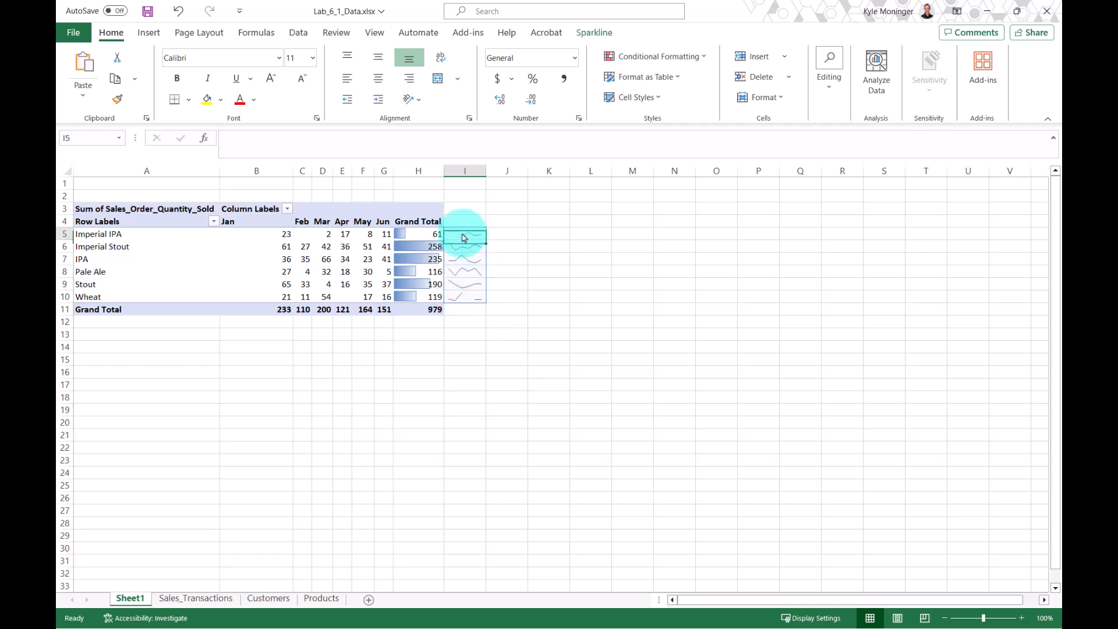
{"action": "left_click", "coordinate": [609, 259]}
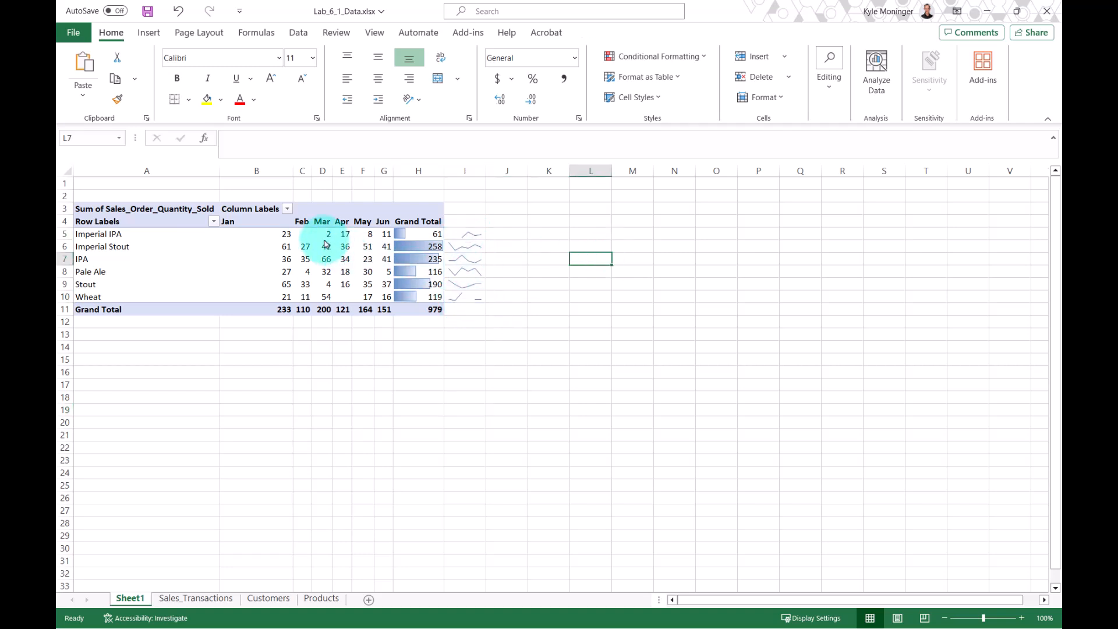
{"action": "left_click", "coordinate": [302, 238]}
{"action": "left_click", "coordinate": [350, 297]}
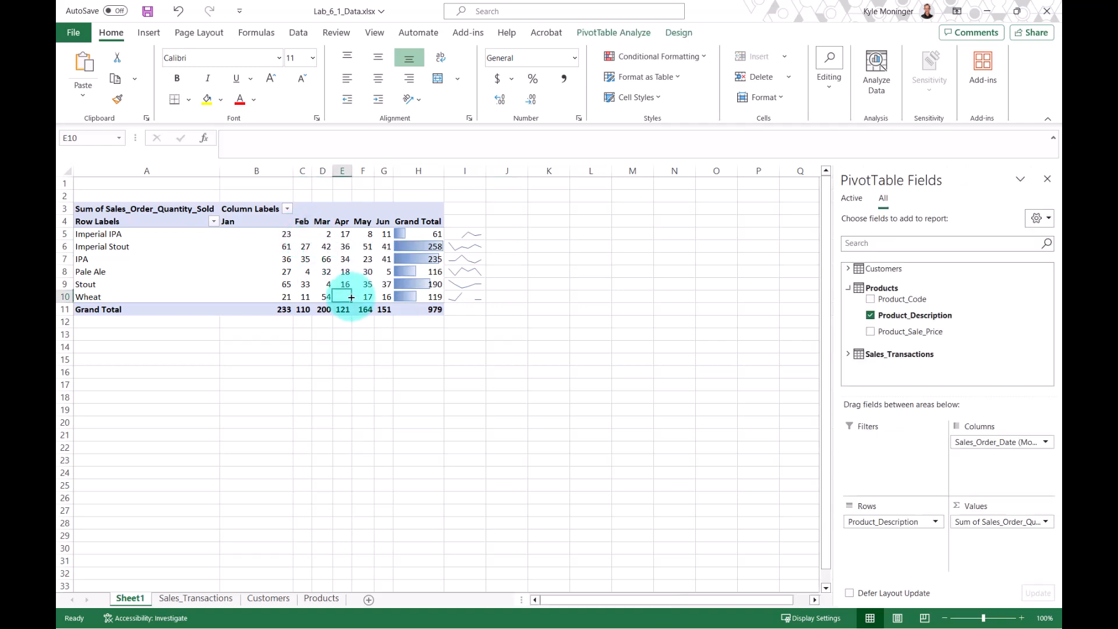
{"action": "left_click", "coordinate": [308, 237]}
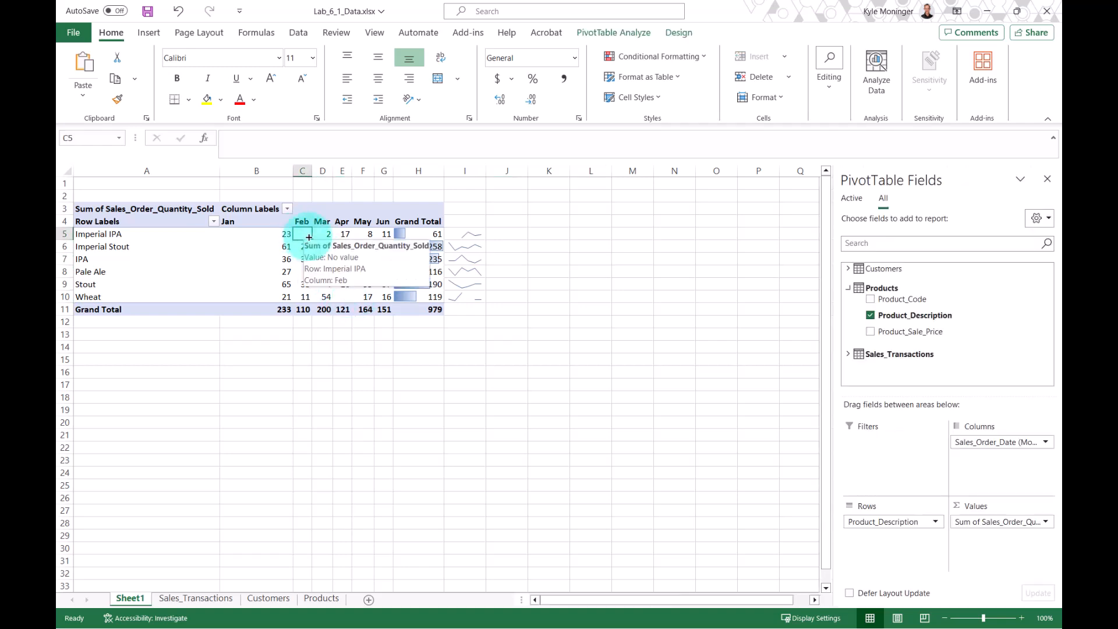
{"action": "left_click", "coordinate": [345, 297]}
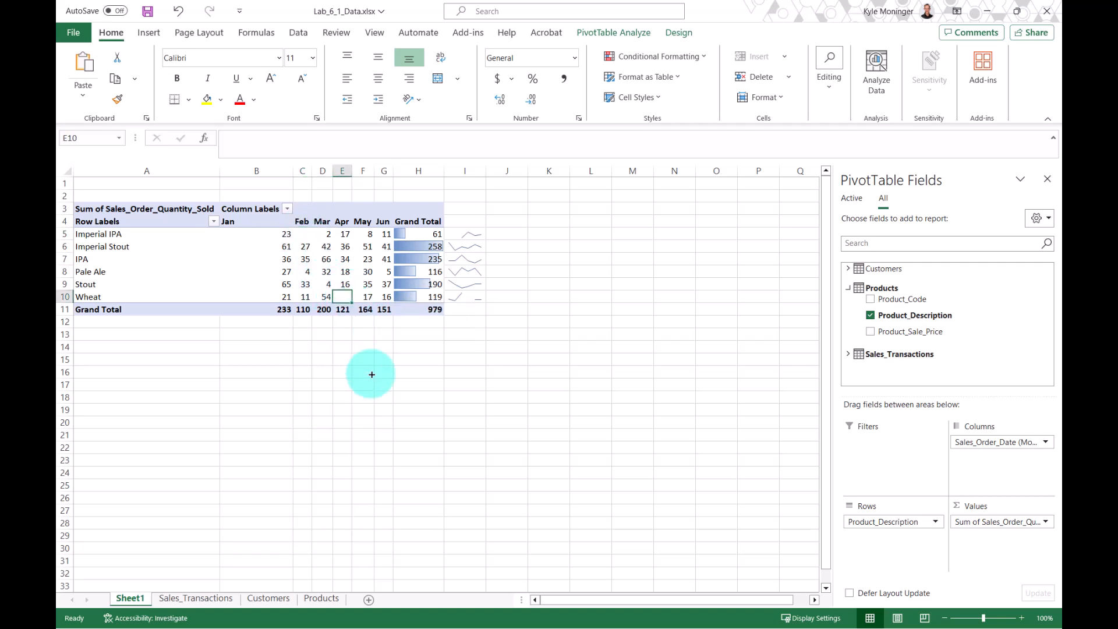
{"action": "mouse_move", "coordinate": [344, 297]}
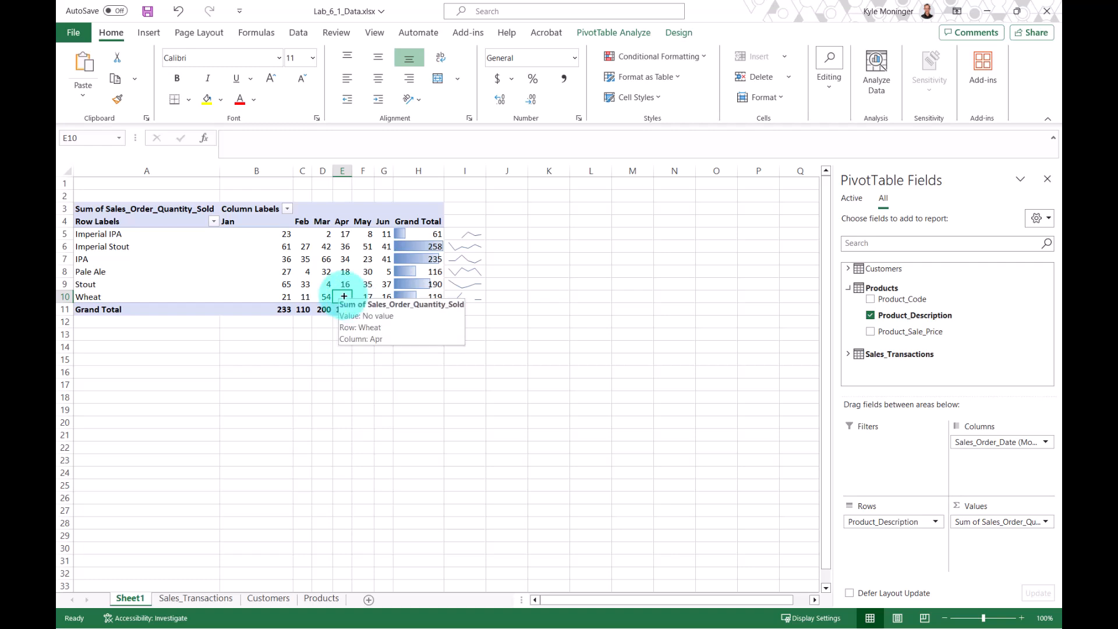
Set the sparkline group in I5:I10 to show empty cells as zero
{"action": "left_click", "coordinate": [473, 260]}
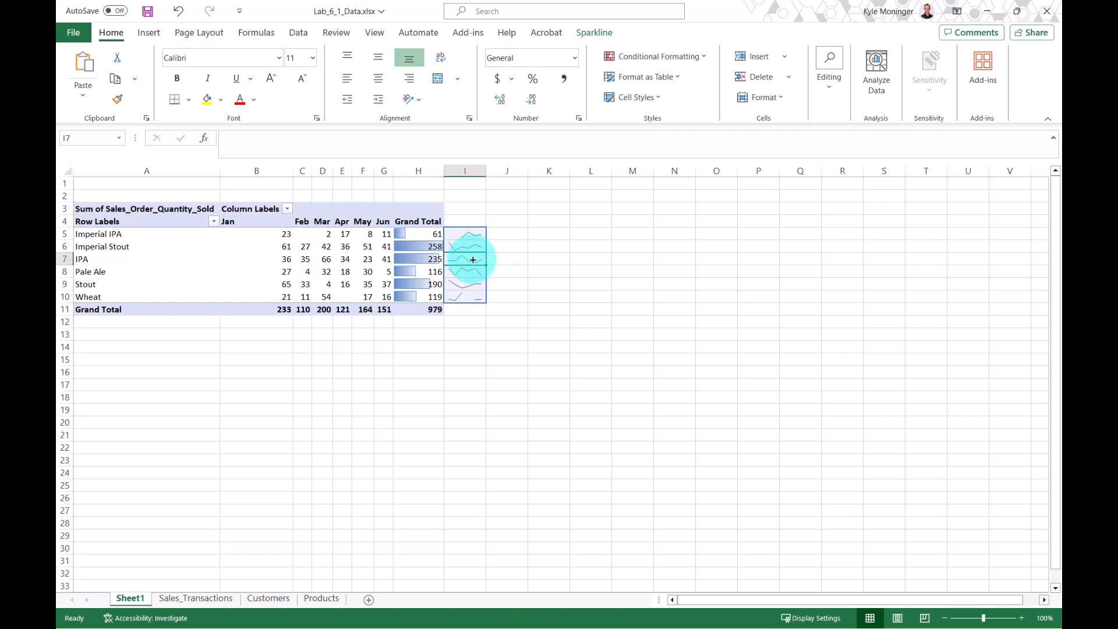
{"action": "left_click", "coordinate": [602, 37]}
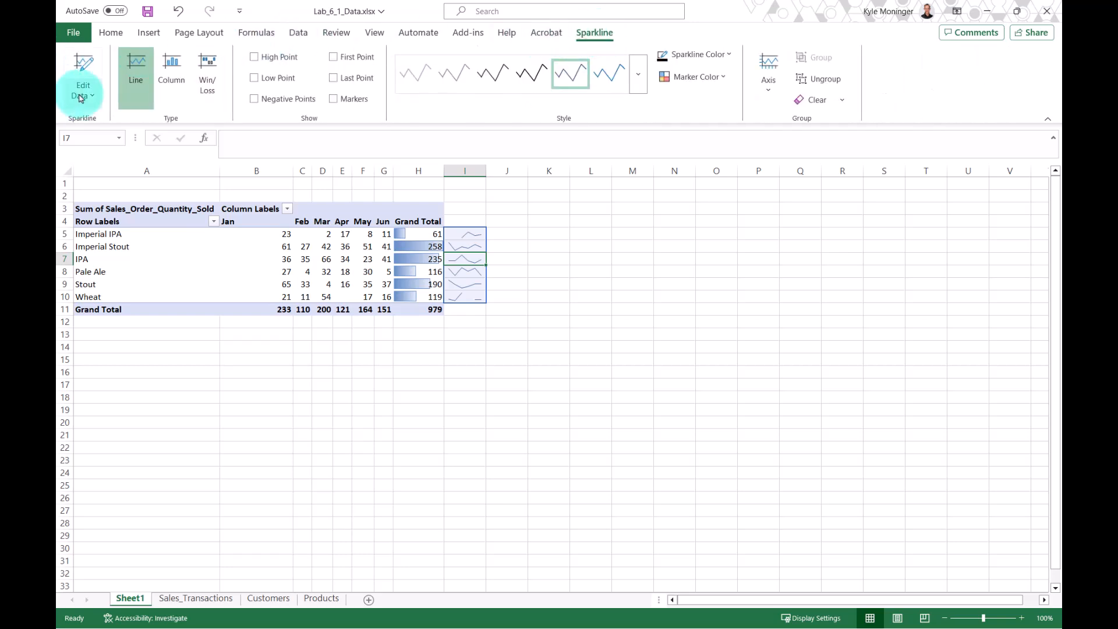
{"action": "left_click", "coordinate": [93, 98]}
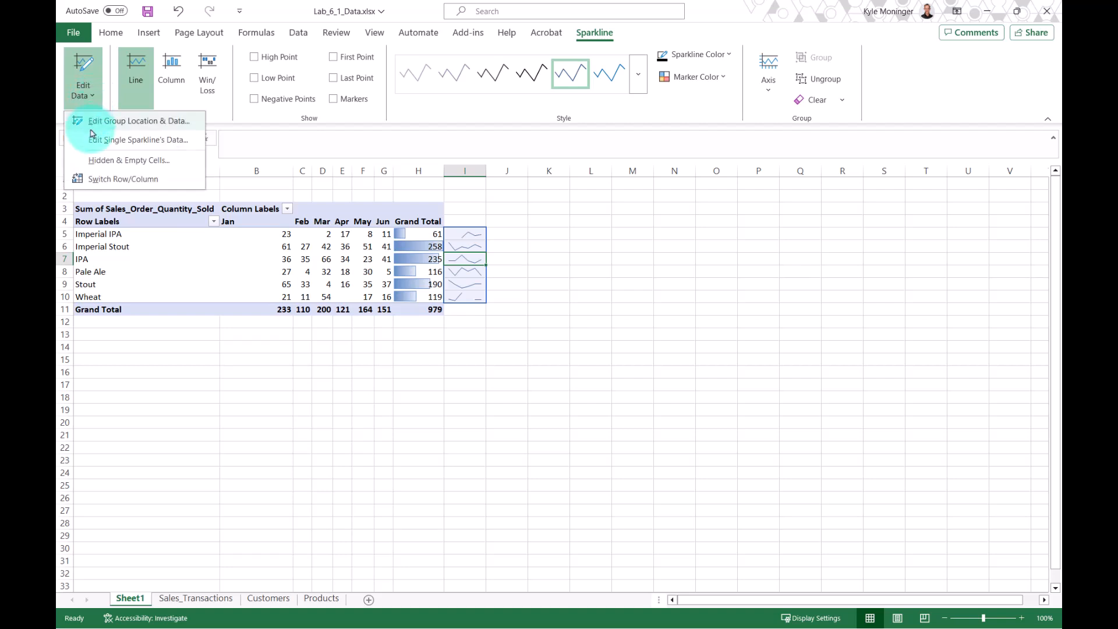
{"action": "left_click", "coordinate": [121, 160]}
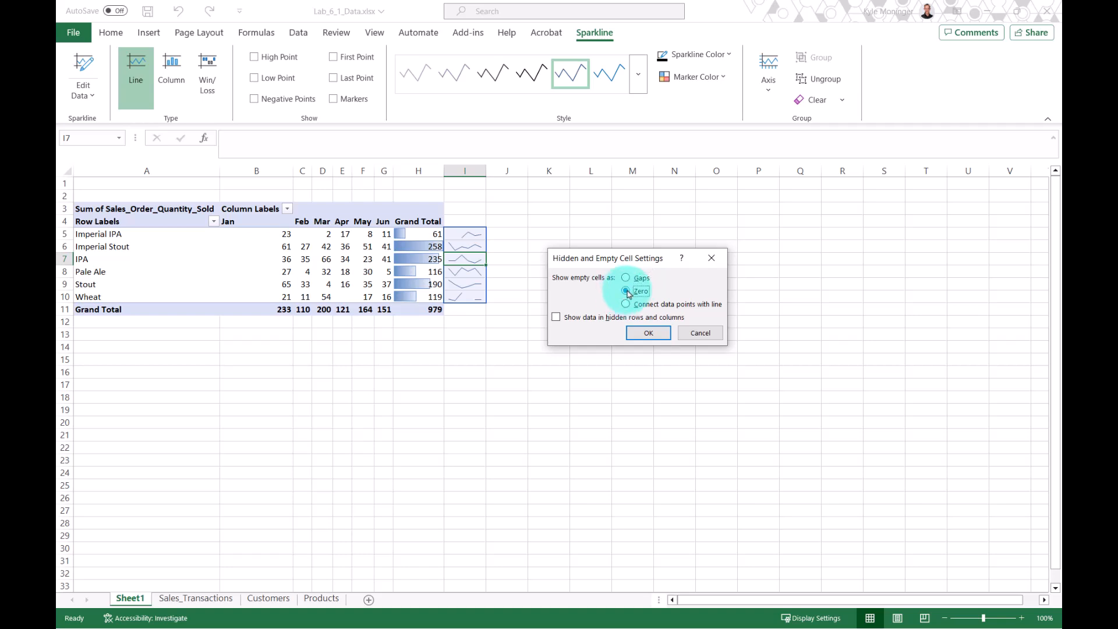
{"action": "left_click", "coordinate": [648, 333]}
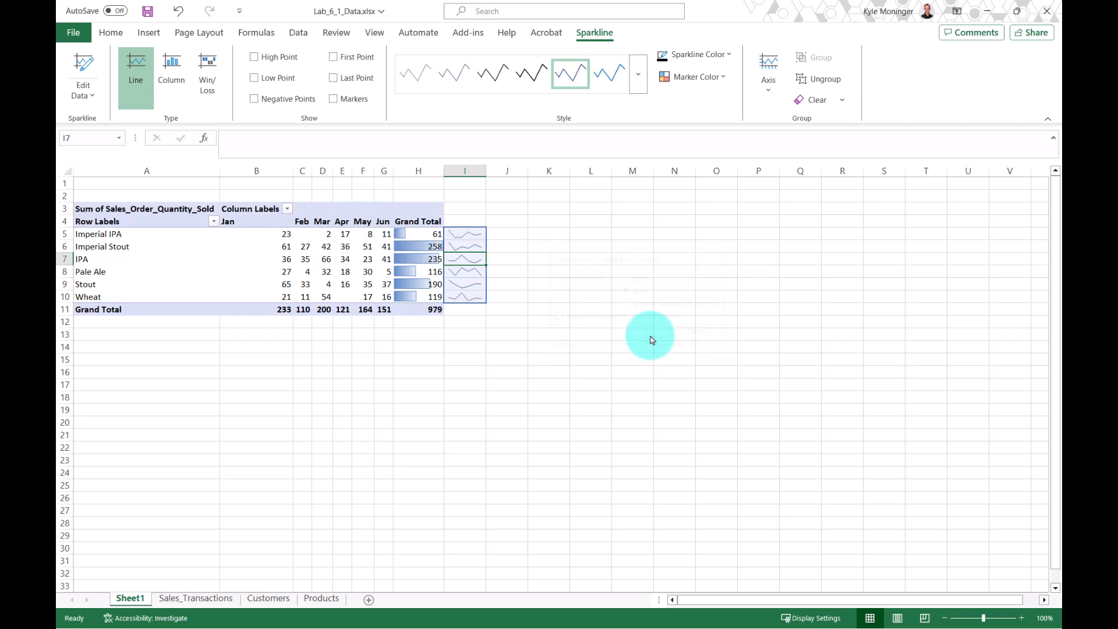
{"action": "left_click", "coordinate": [587, 335]}
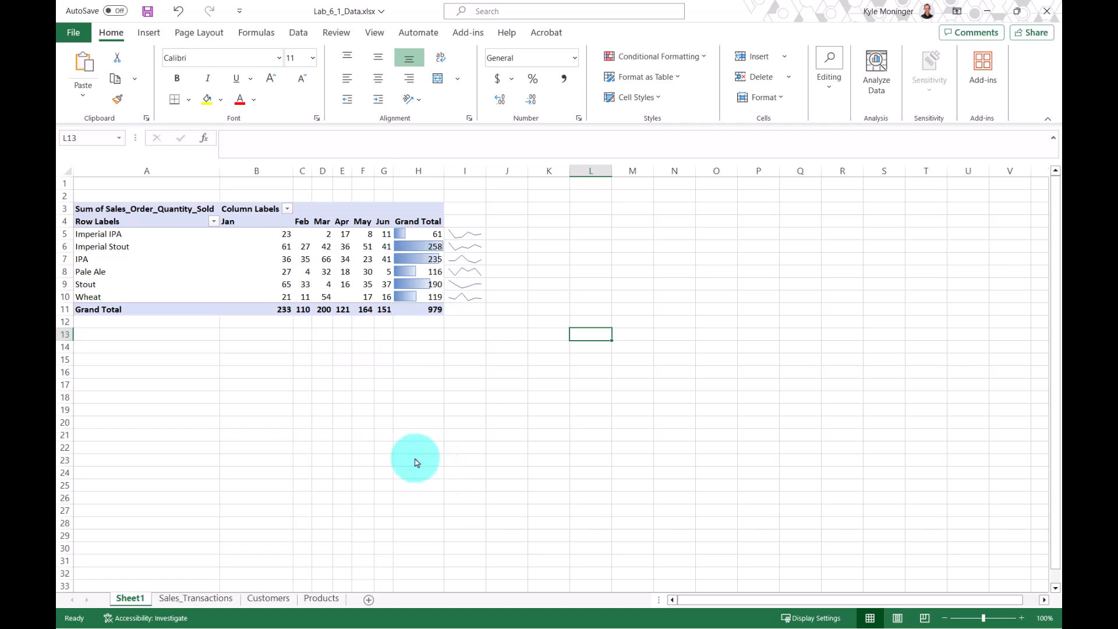
Insert a stacked column PivotChart from the PivotTable and place it below the table, starting around row 13
{"action": "left_click", "coordinate": [305, 260]}
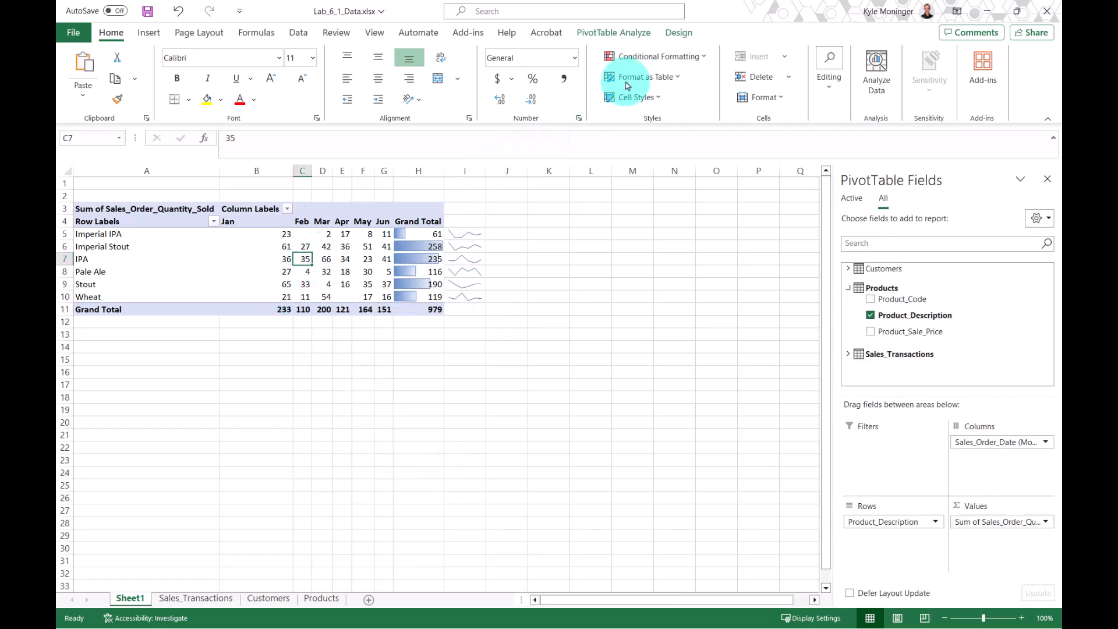
{"action": "left_click", "coordinate": [618, 35]}
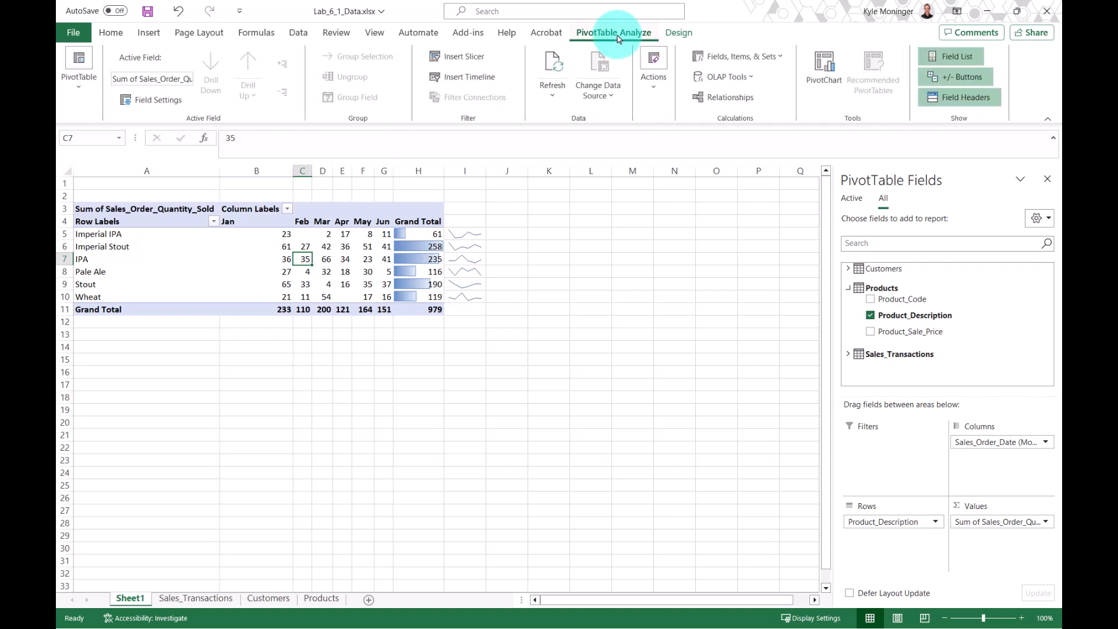
{"action": "left_click", "coordinate": [823, 79]}
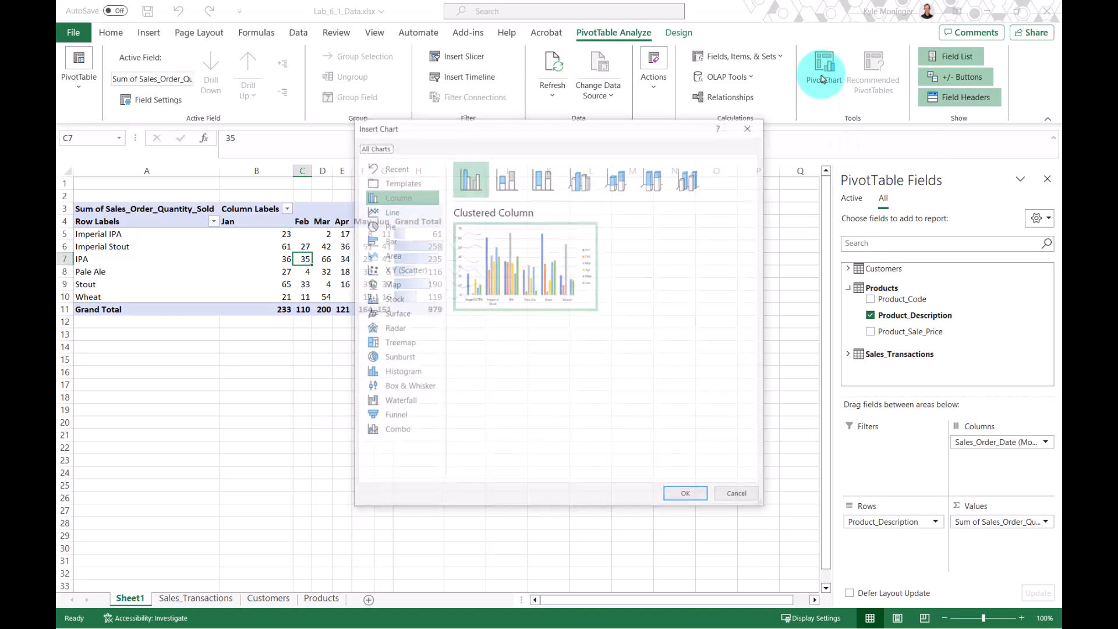
{"action": "left_click_drag", "start_coordinate": [577, 124], "coordinate": [625, 145]}
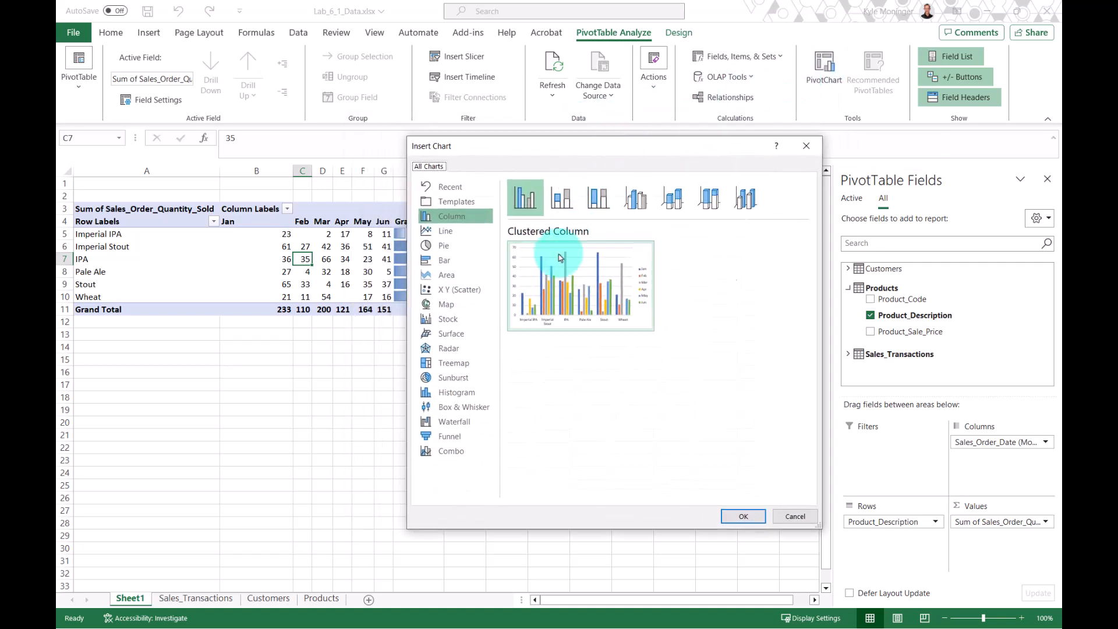
{"action": "mouse_move", "coordinate": [590, 313]}
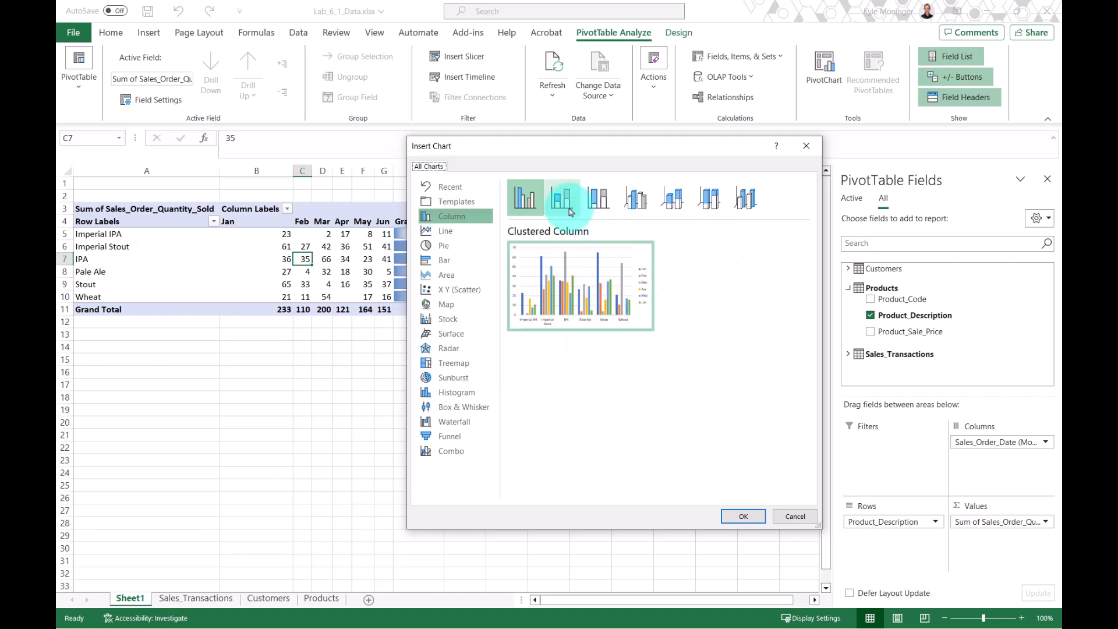
{"action": "left_click", "coordinate": [571, 211]}
{"action": "mouse_move", "coordinate": [587, 251]}
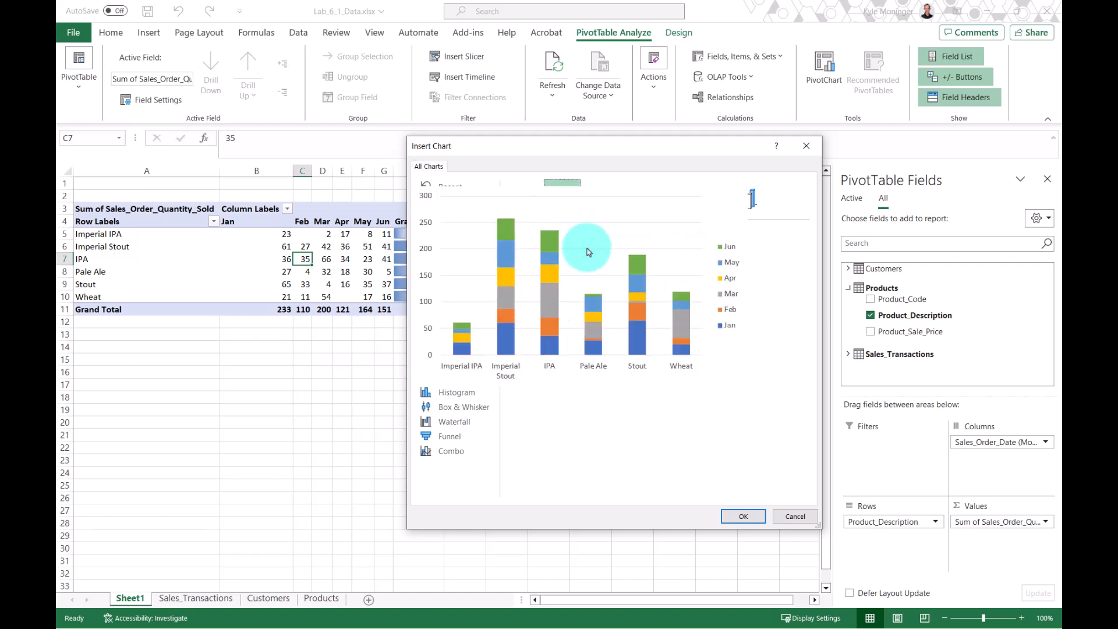
{"action": "left_click", "coordinate": [751, 517]}
{"action": "left_click_drag", "start_coordinate": [581, 306], "coordinate": [808, 240]}
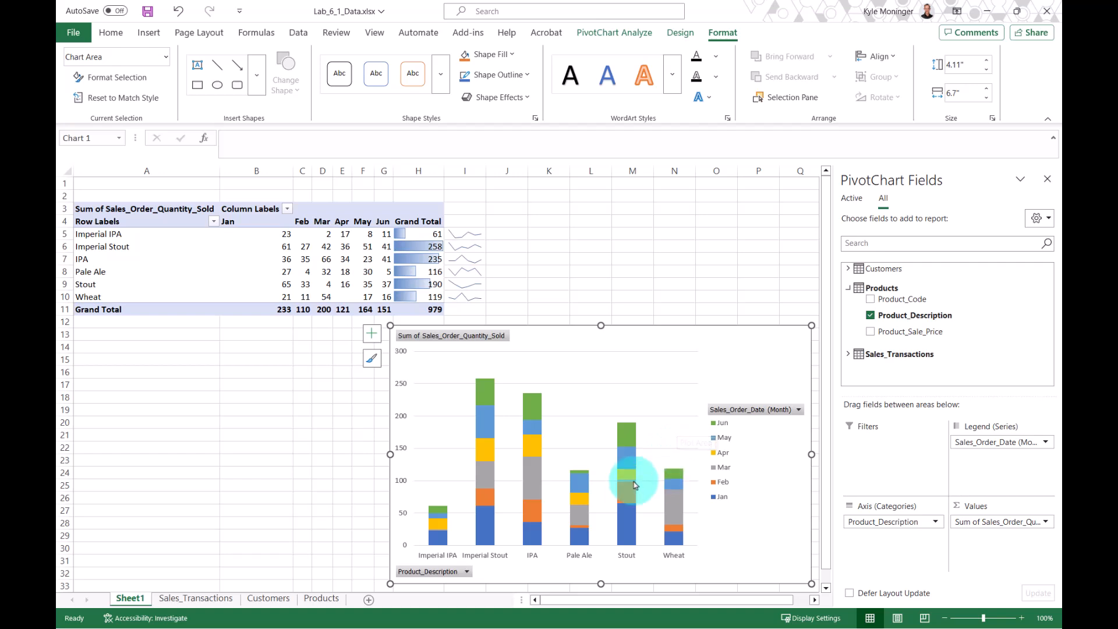
{"action": "mouse_move", "coordinate": [618, 520]}
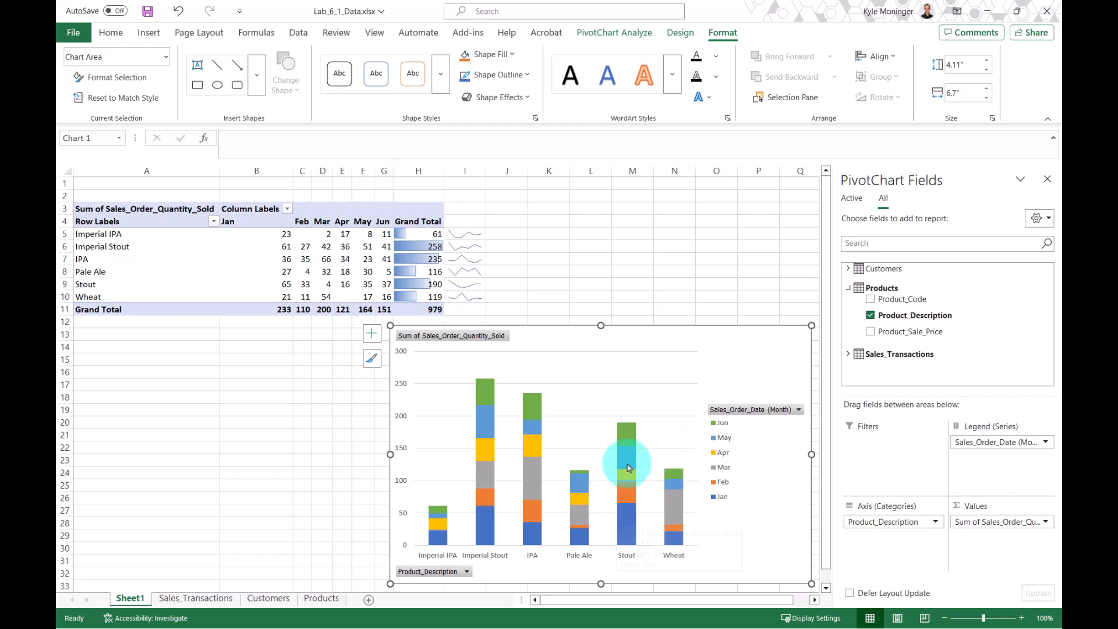
Filter the PivotChart's Product_Description field to Imperial Stout only
{"action": "left_click", "coordinate": [466, 573]}
{"action": "left_click", "coordinate": [327, 380]}
{"action": "left_click", "coordinate": [326, 403]}
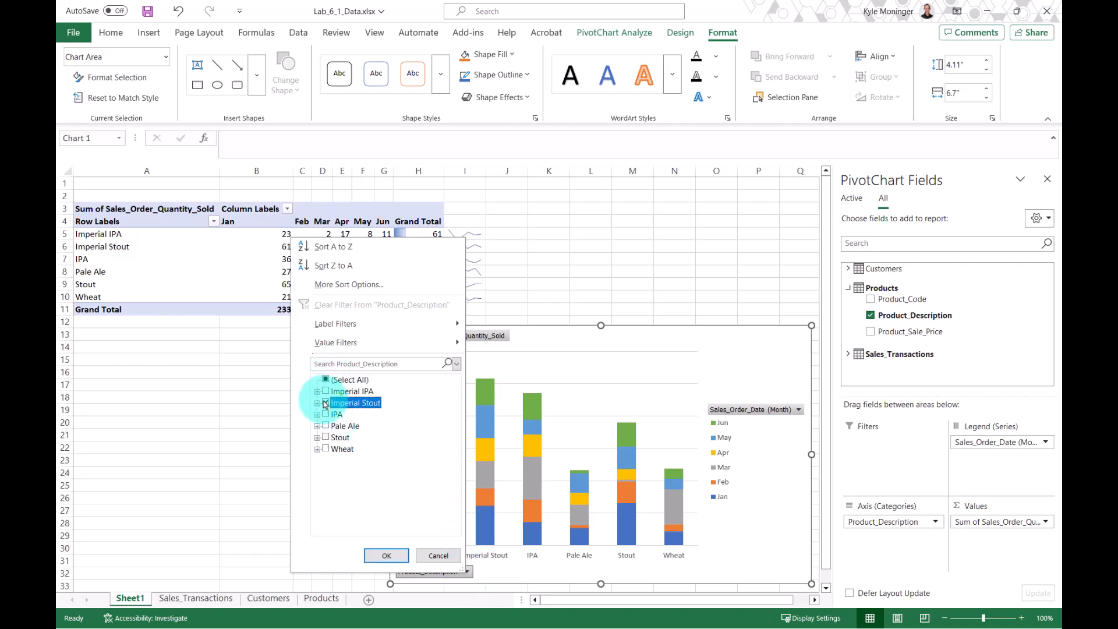
{"action": "left_click", "coordinate": [378, 556]}
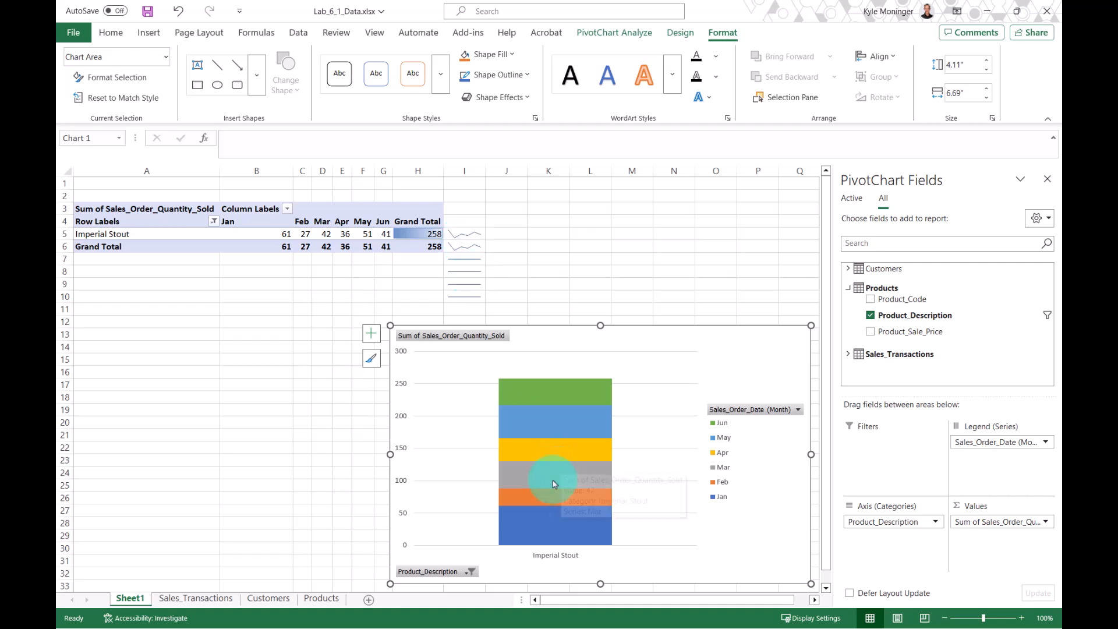
Show all products in the PivotChart again by selecting every Product_Description item
{"action": "left_click", "coordinate": [470, 572]}
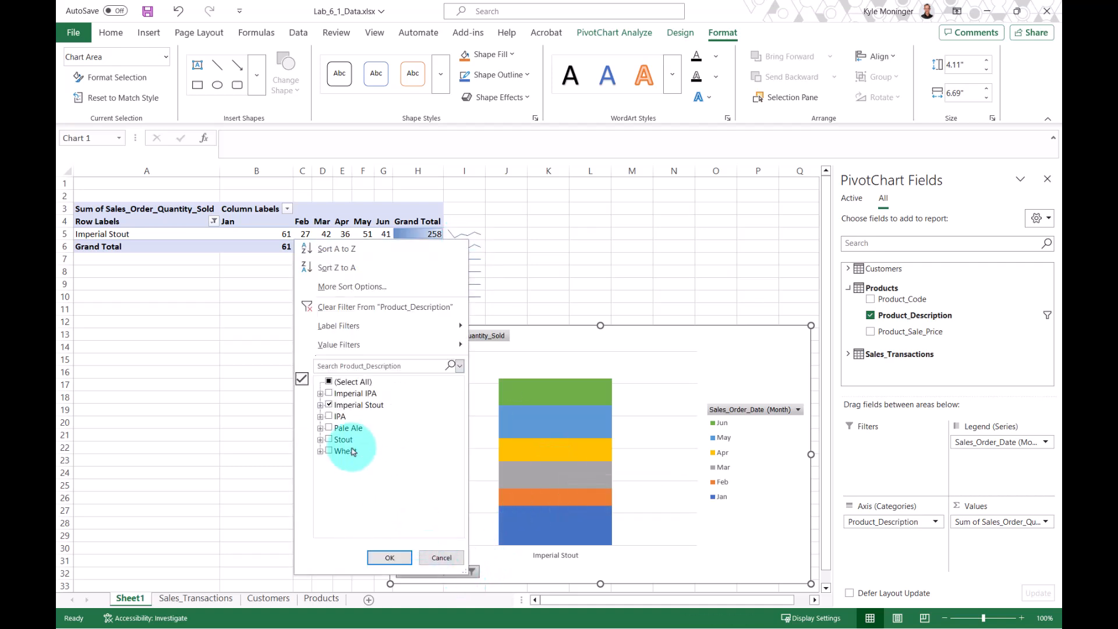
{"action": "left_click", "coordinate": [330, 381]}
{"action": "left_click", "coordinate": [389, 557]}
Filter the PivotChart's Sales_Order_Date (Month) field to Jan only
{"action": "left_click", "coordinate": [799, 410]}
{"action": "left_click", "coordinate": [658, 216]}
{"action": "left_click", "coordinate": [658, 227]}
{"action": "left_click", "coordinate": [718, 391]}
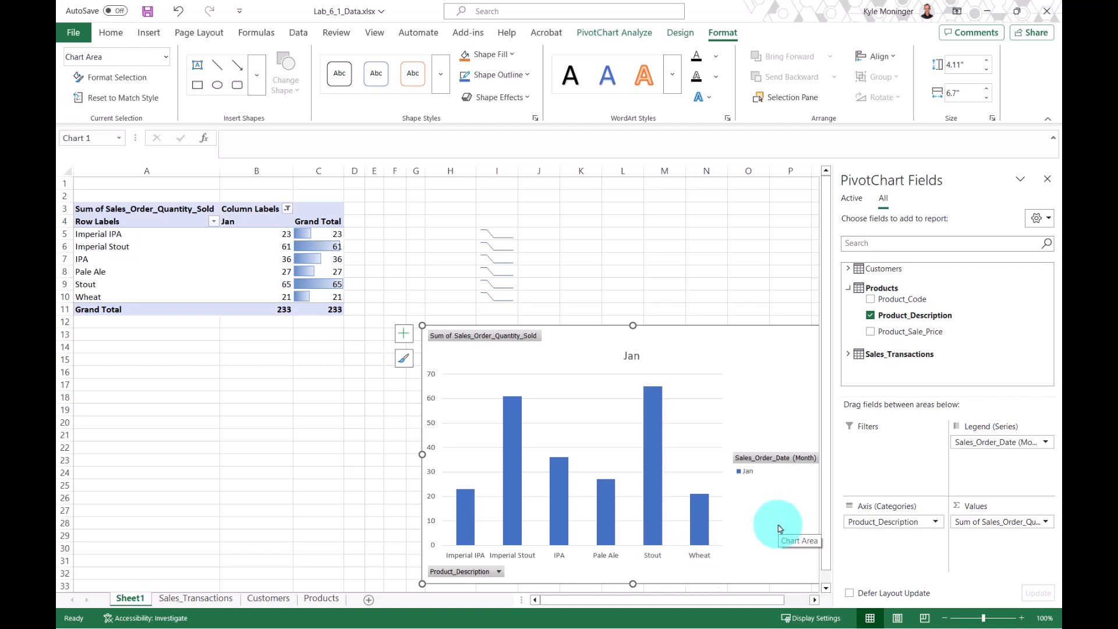
Show all months in the PivotChart again by selecting every Sales_Order_Date (Month) item
{"action": "left_click", "coordinate": [793, 458]}
{"action": "left_click", "coordinate": [654, 261]}
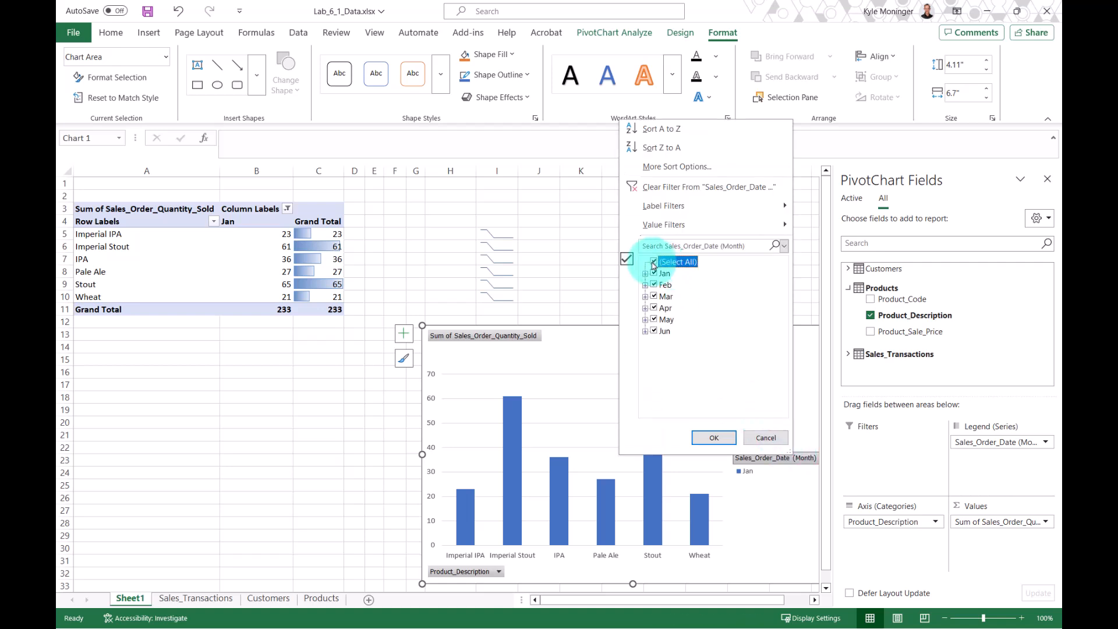
{"action": "left_click", "coordinate": [714, 438]}
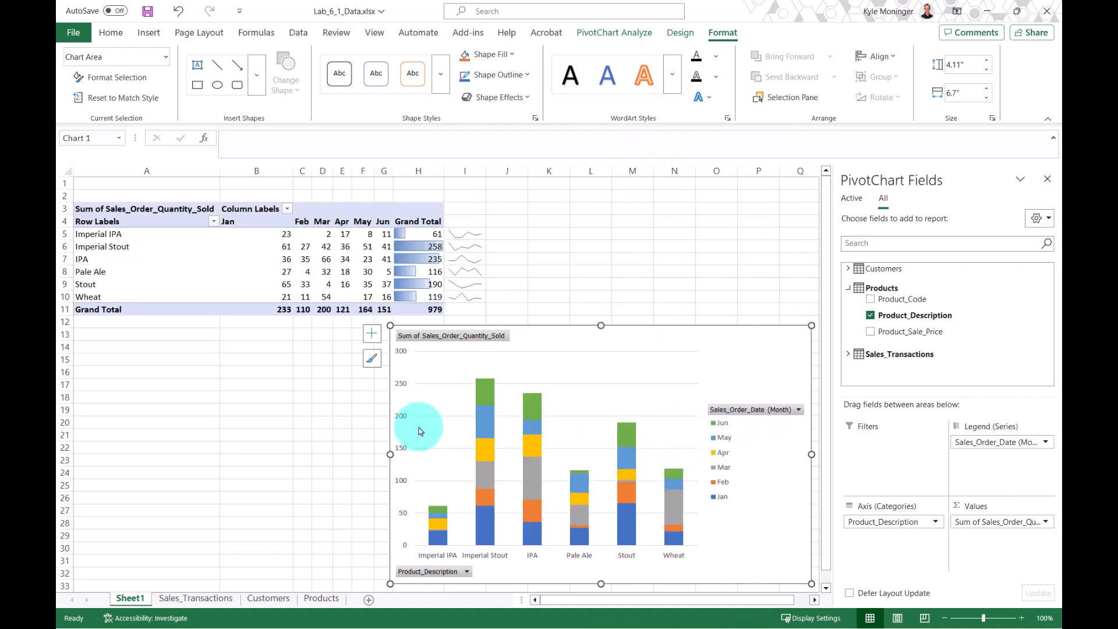
Check Imperial Stout's grand total and highlight the January quantities of all products in the PivotTable
{"action": "left_click", "coordinate": [414, 248]}
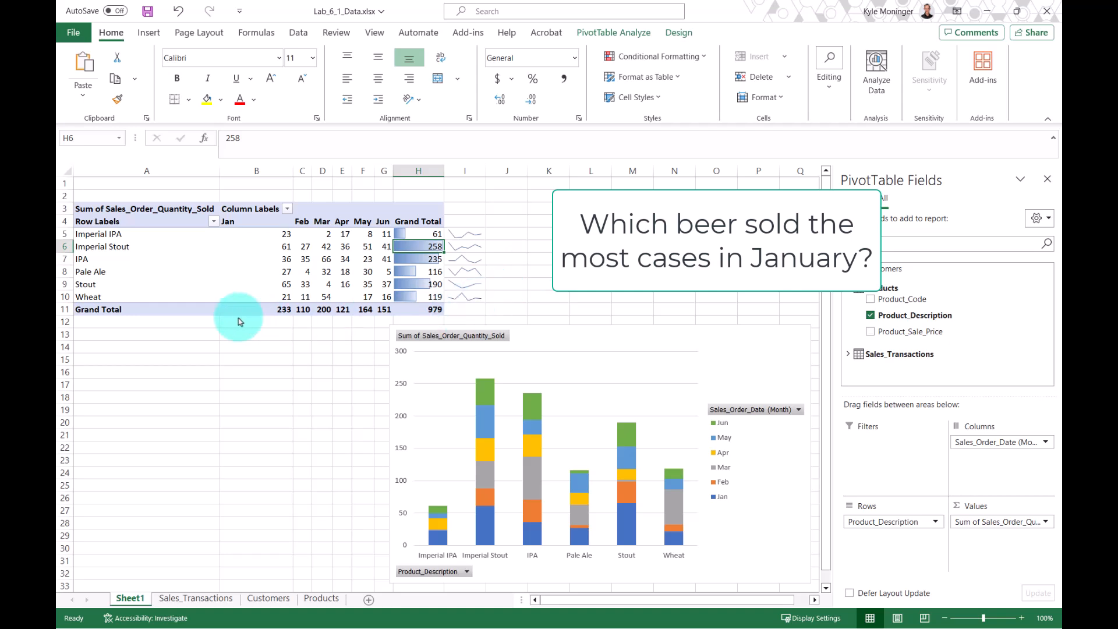
{"action": "left_click_drag", "start_coordinate": [266, 234], "coordinate": [259, 297]}
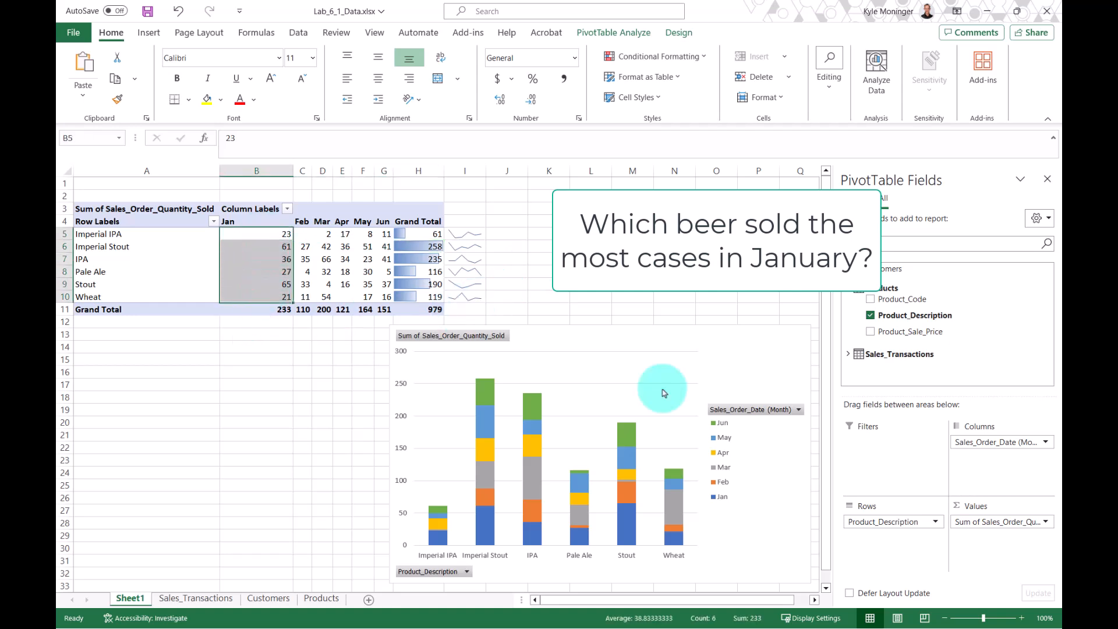
Filter the PivotChart's months to Jan only and examine the Stout column to find January's best-selling beer
{"action": "left_click", "coordinate": [787, 409]}
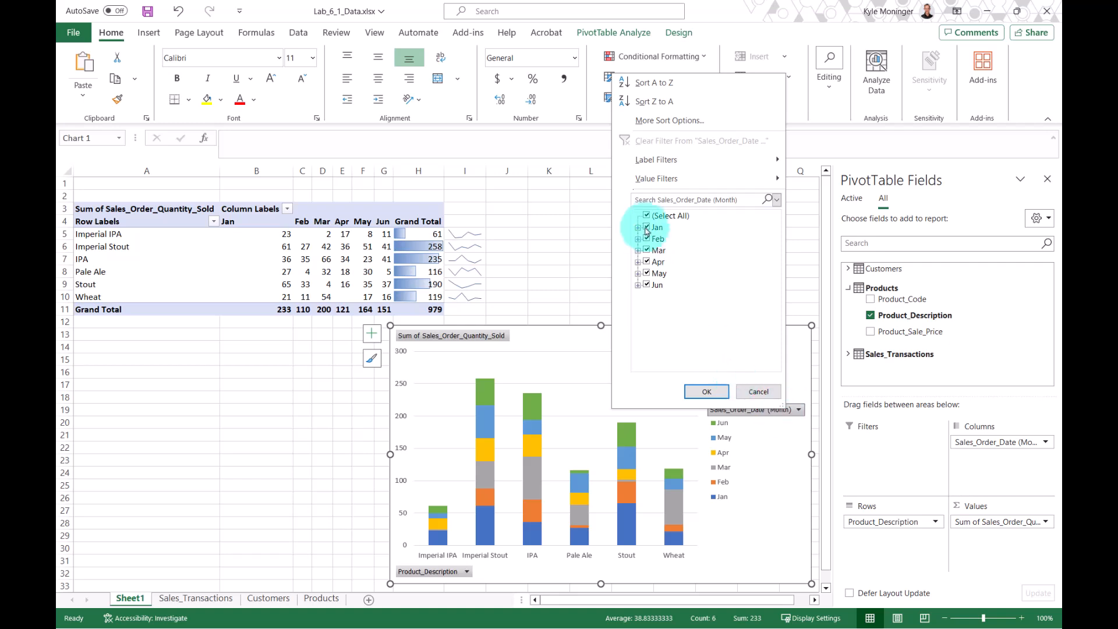
{"action": "left_click", "coordinate": [648, 215]}
{"action": "left_click", "coordinate": [647, 227]}
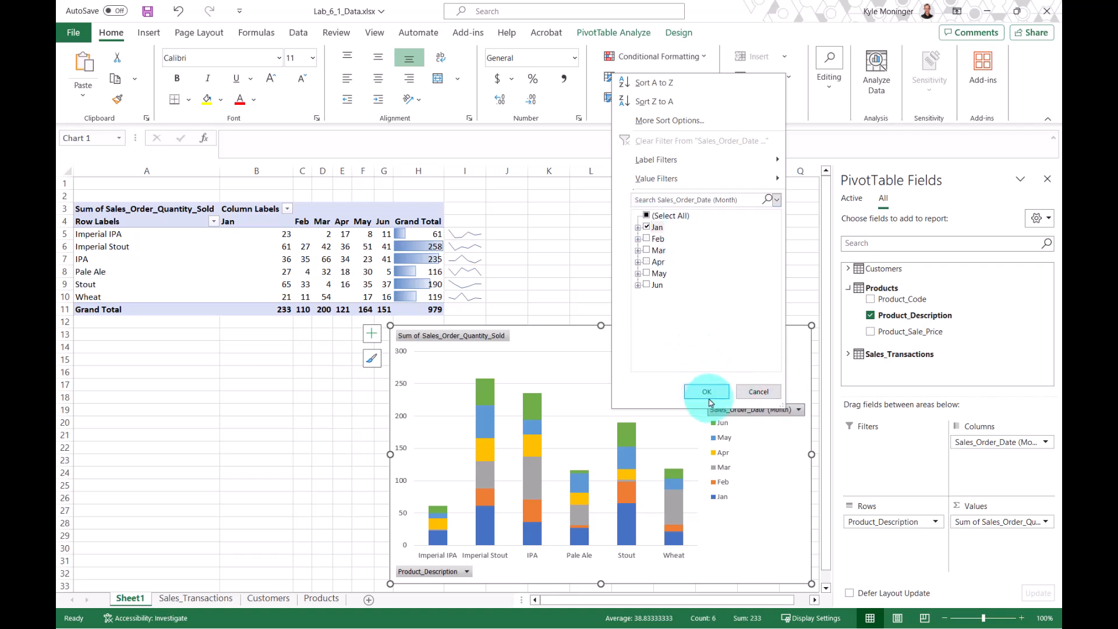
{"action": "left_click", "coordinate": [709, 397]}
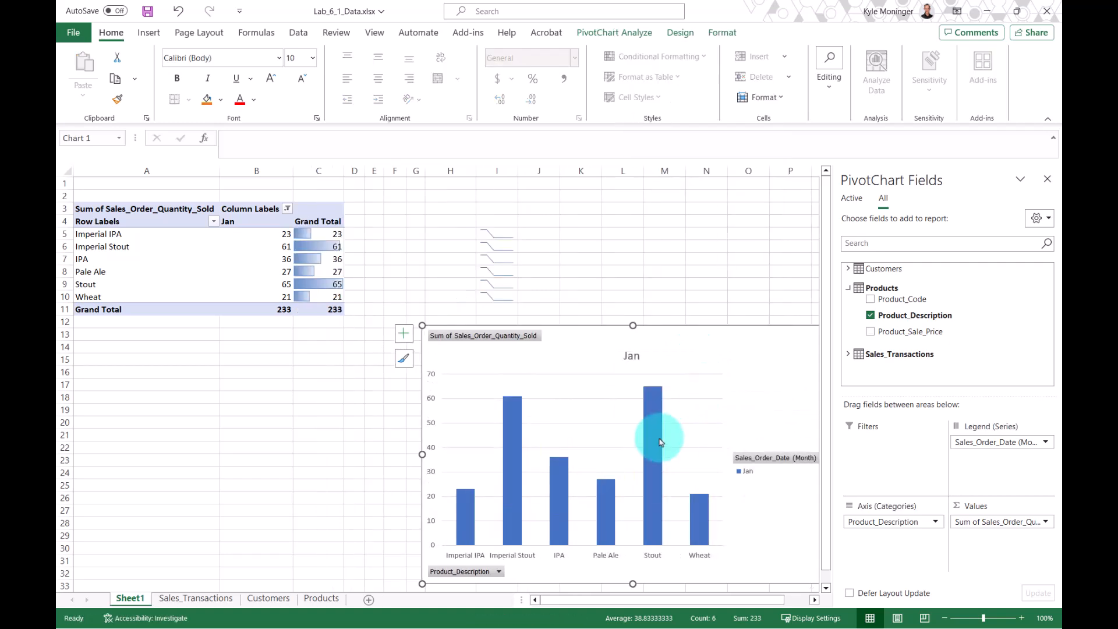
{"action": "mouse_move", "coordinate": [652, 411]}
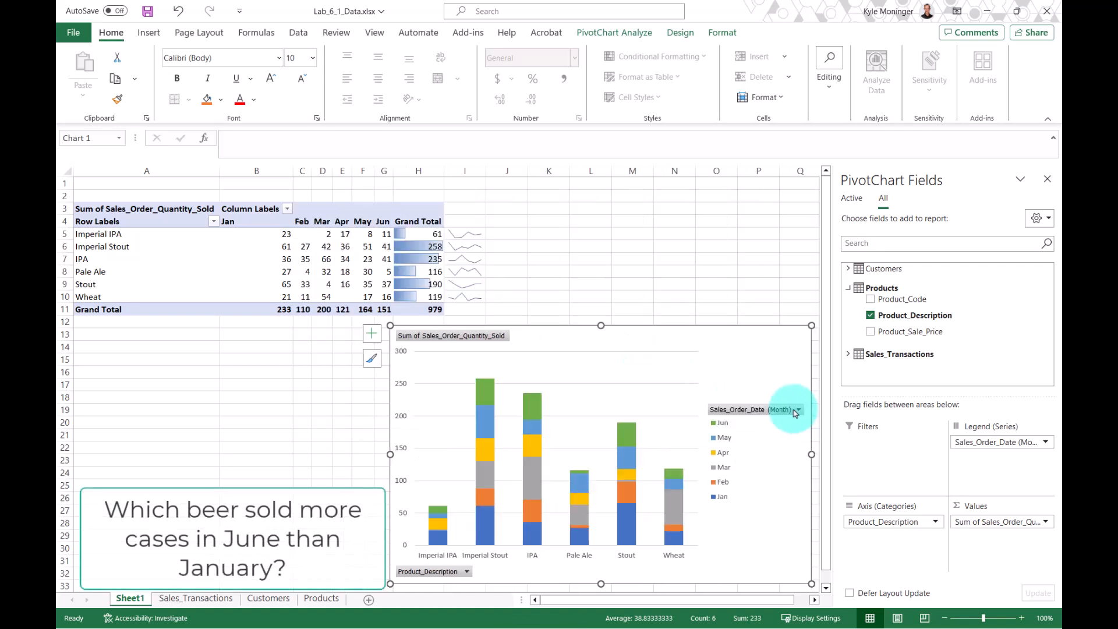
Filter the PivotChart's Sales_Order_Date (Month) field to Jan and Jun, and inspect the January segment of the IPA column
{"action": "left_click", "coordinate": [798, 409]}
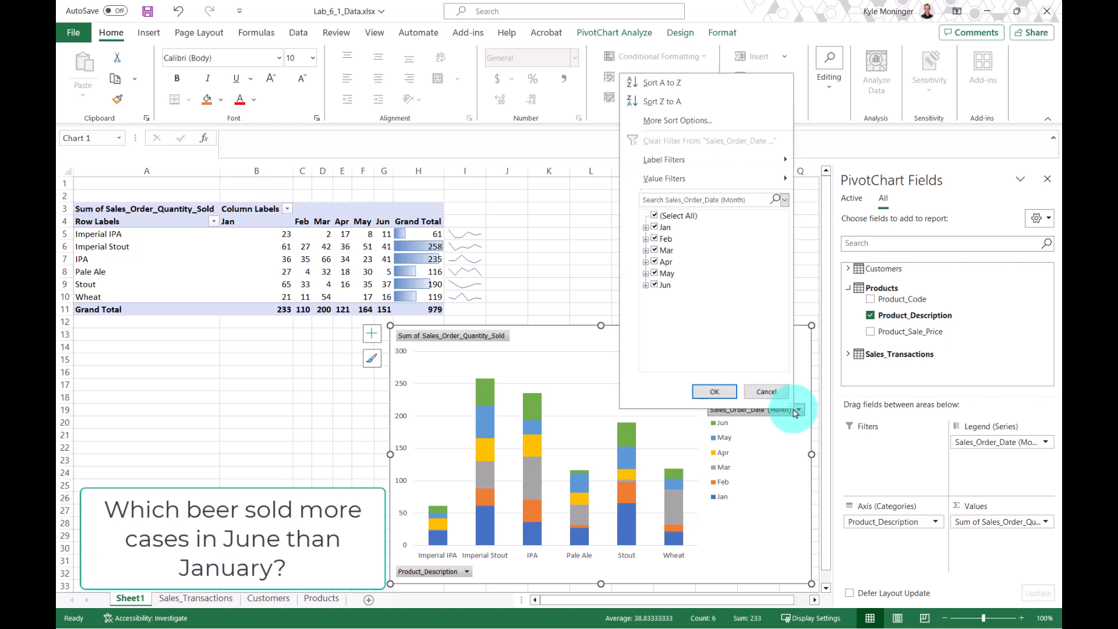
{"action": "left_click", "coordinate": [655, 215]}
{"action": "left_click", "coordinate": [654, 227]}
{"action": "left_click", "coordinate": [654, 285]}
{"action": "left_click", "coordinate": [714, 392]}
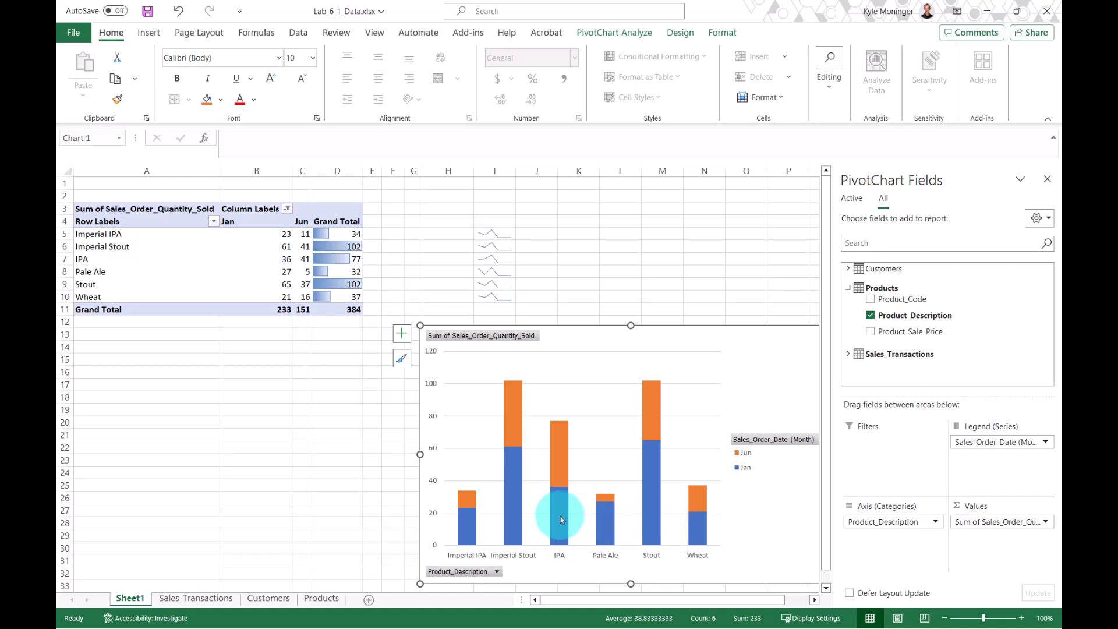
{"action": "mouse_move", "coordinate": [561, 519]}
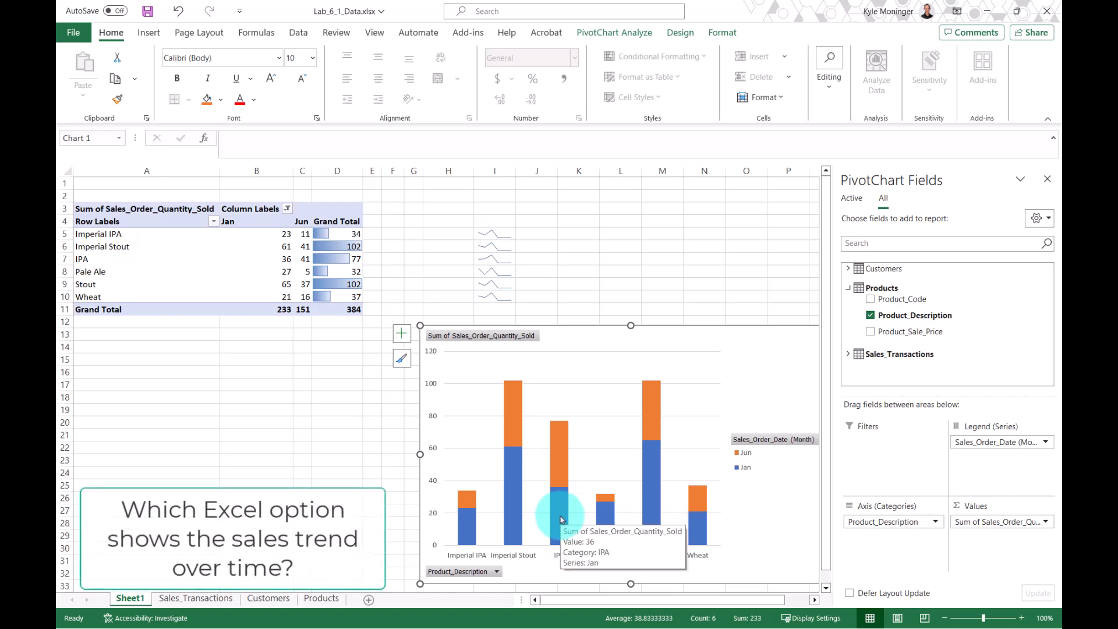
Highlight the trend sparklines in I5:I10, and the Grand Total data bars in D5:D10 that compare total sales by product
{"action": "left_click_drag", "start_coordinate": [490, 234], "coordinate": [493, 296]}
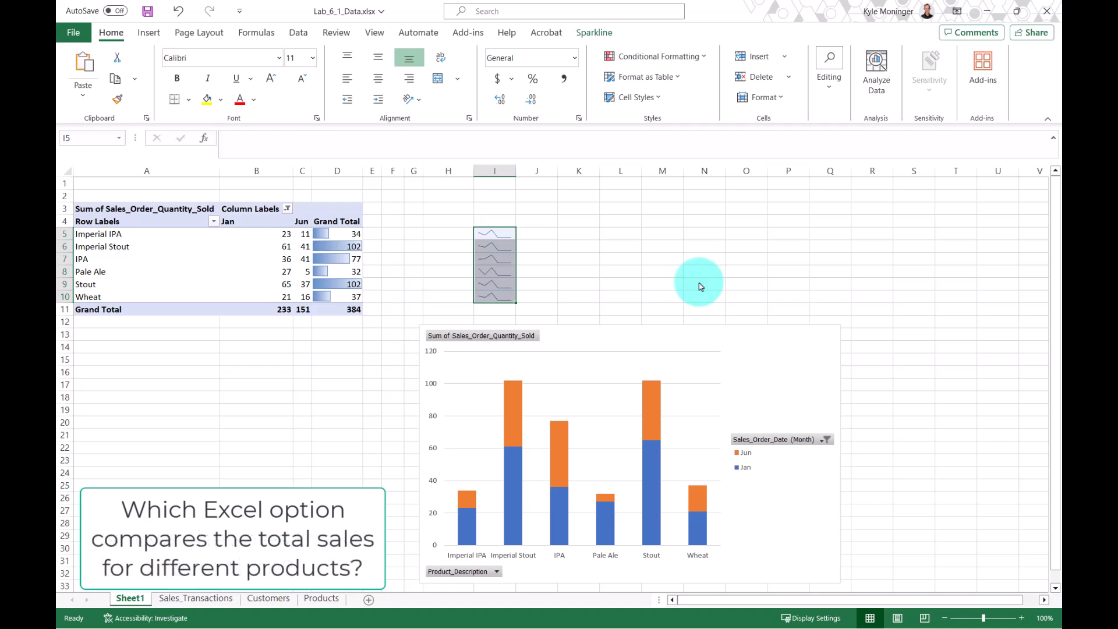
{"action": "left_click", "coordinate": [645, 284]}
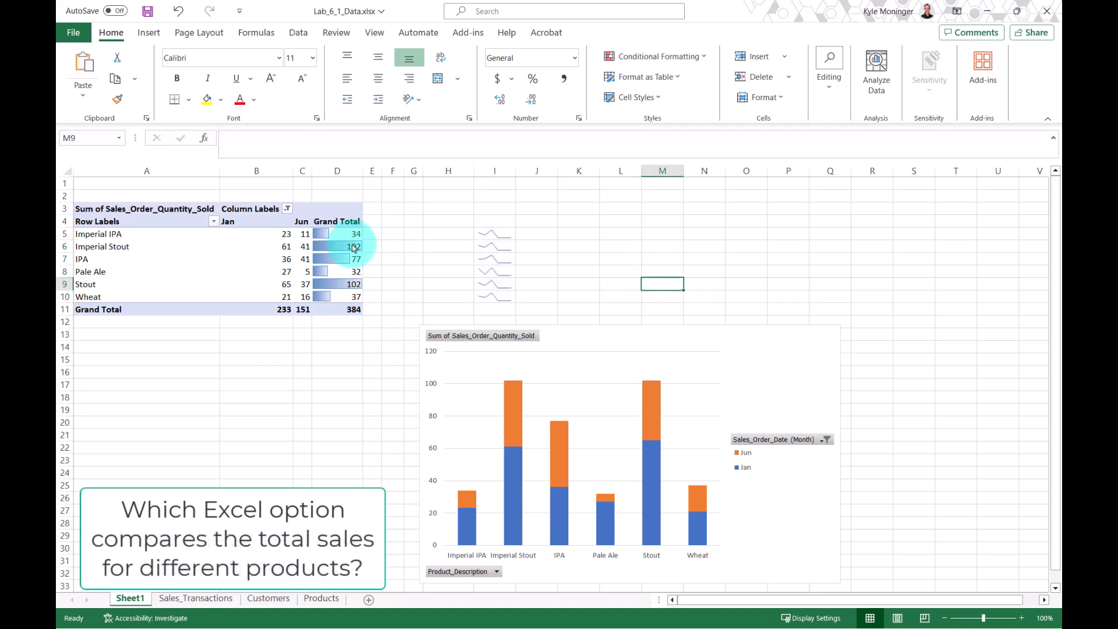
{"action": "left_click_drag", "start_coordinate": [325, 239], "coordinate": [324, 296]}
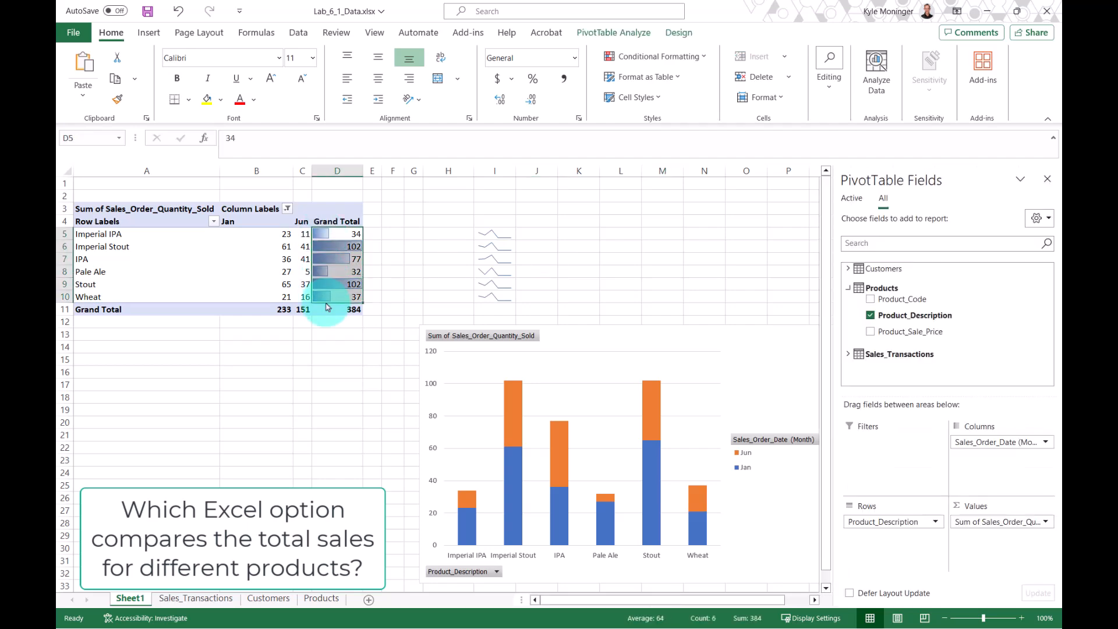